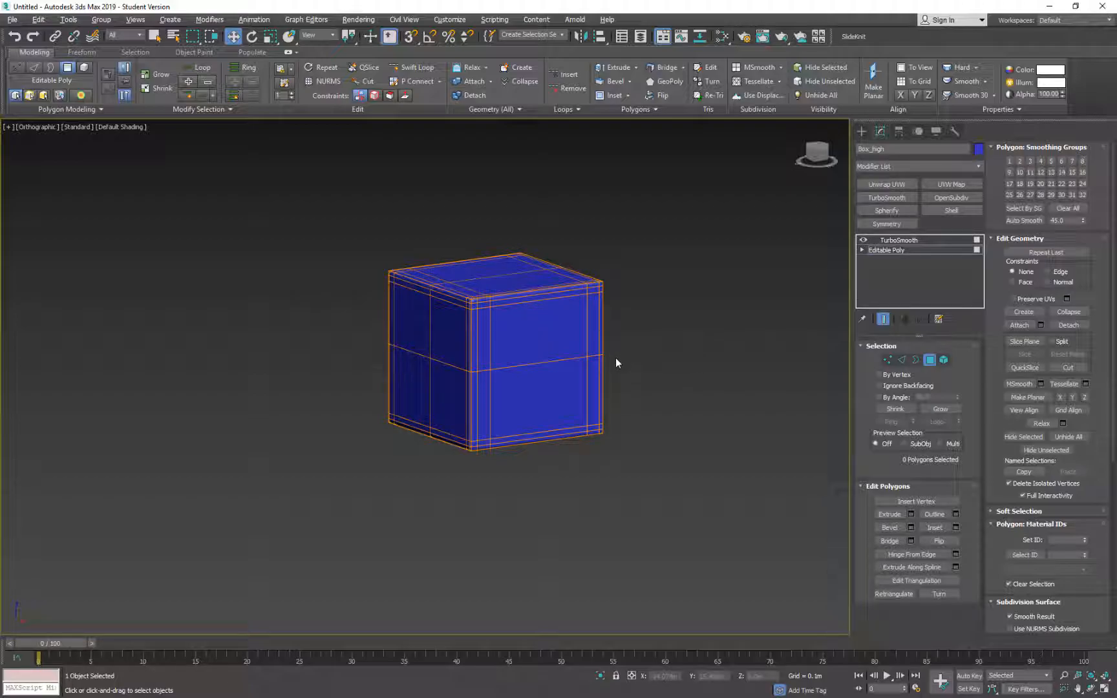
Step: Extrude the four large central polygons of one side face of the box inward
click(568, 346)
ctrl+click(553, 382)
alt+middle_drag(692, 392, 666, 395)
alt+middle_drag(542, 297, 536, 396)
ctrl+click(431, 397)
ctrl+click(434, 360)
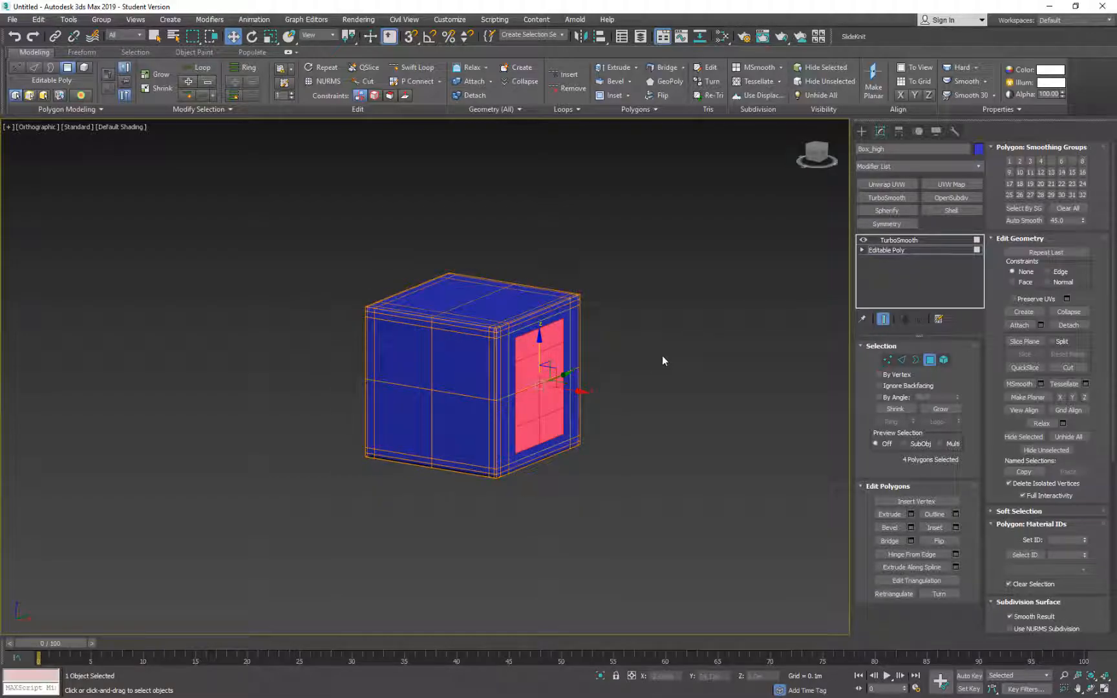
right_click(663, 356)
click(559, 384)
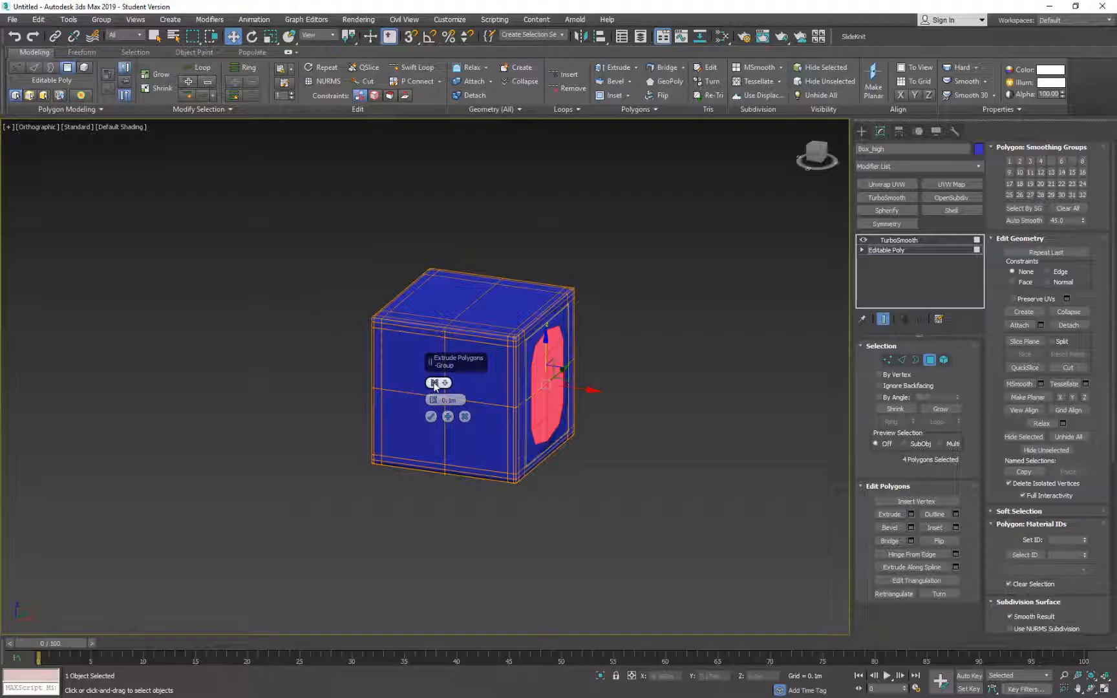
drag(433, 401, 434, 401)
Step: Set the extrusion height to -0.304 m, apply it, and confirm a second extrusion at the same height
alt+middle_drag(628, 407, 628, 334)
scroll(533, 331, up, 3)
scroll(512, 331, down, 3)
scroll(598, 322, up, 5)
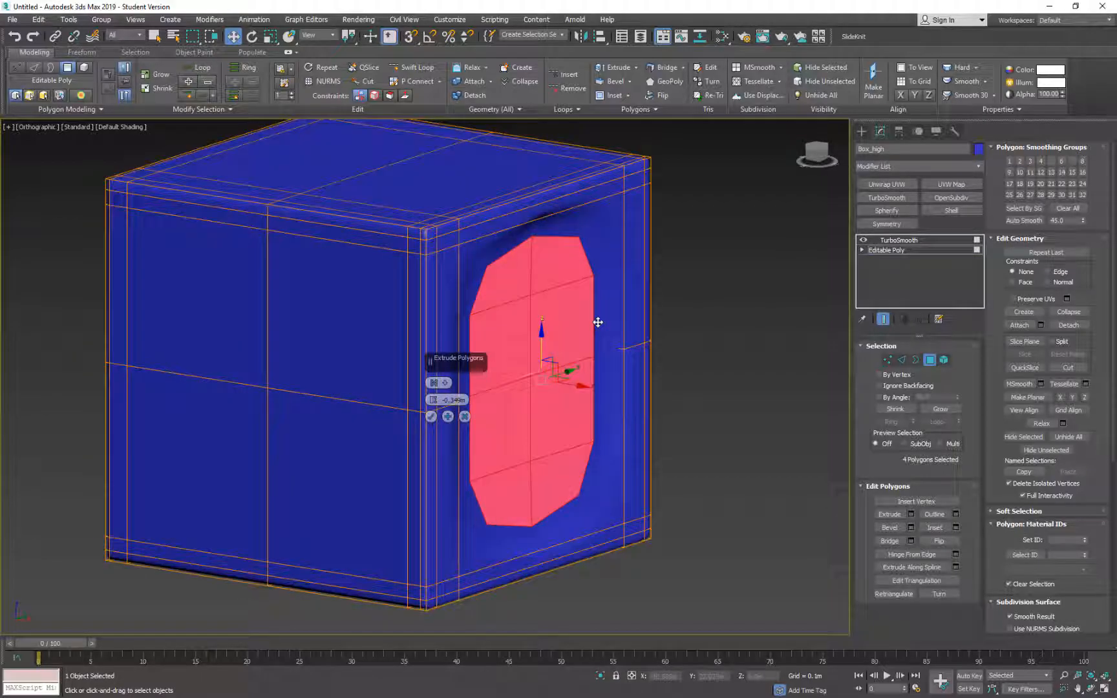
mouse_move(435, 402)
mouse_down()
mouse_move(433, 386)
mouse_move(434, 396)
mouse_up()
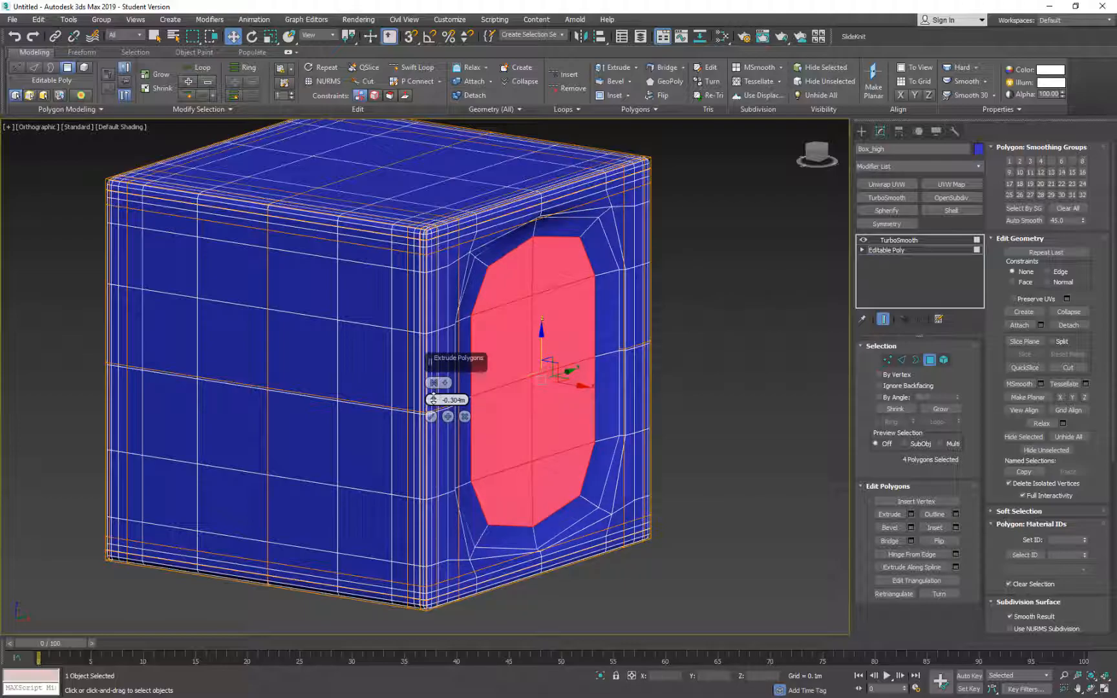
click(448, 417)
alt+middle_drag(566, 428, 612, 339)
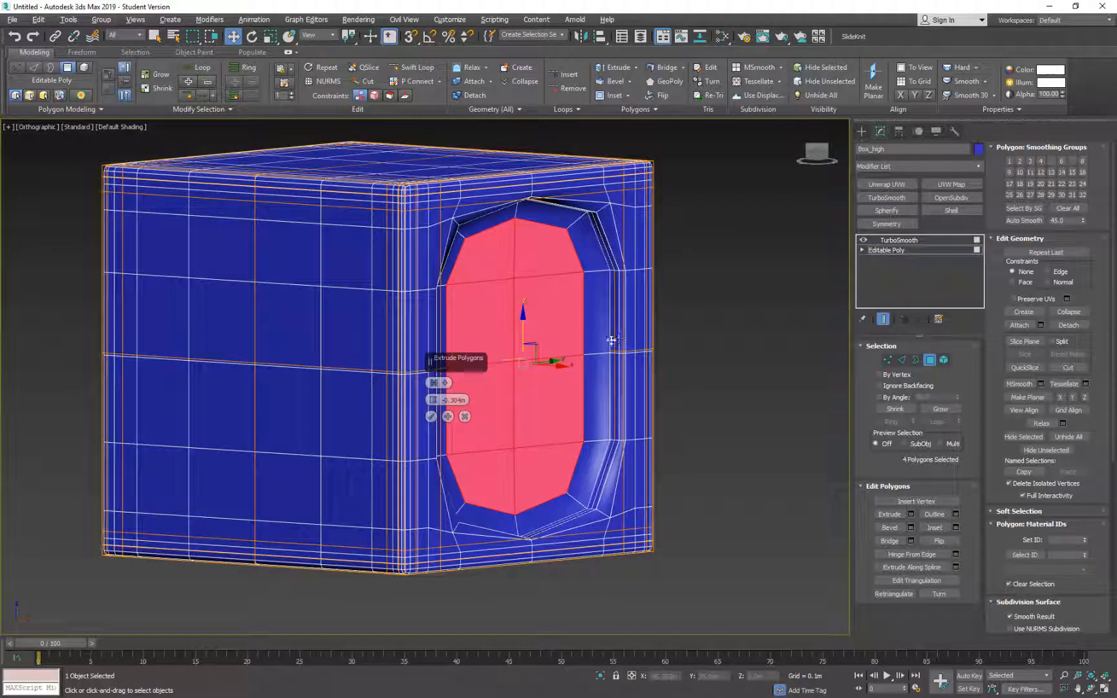
click(432, 416)
Step: Add horizontal Swift Loop edges near the recess's upper and lower borders to square off its rounded corners
alt+middle_drag(568, 379, 515, 370)
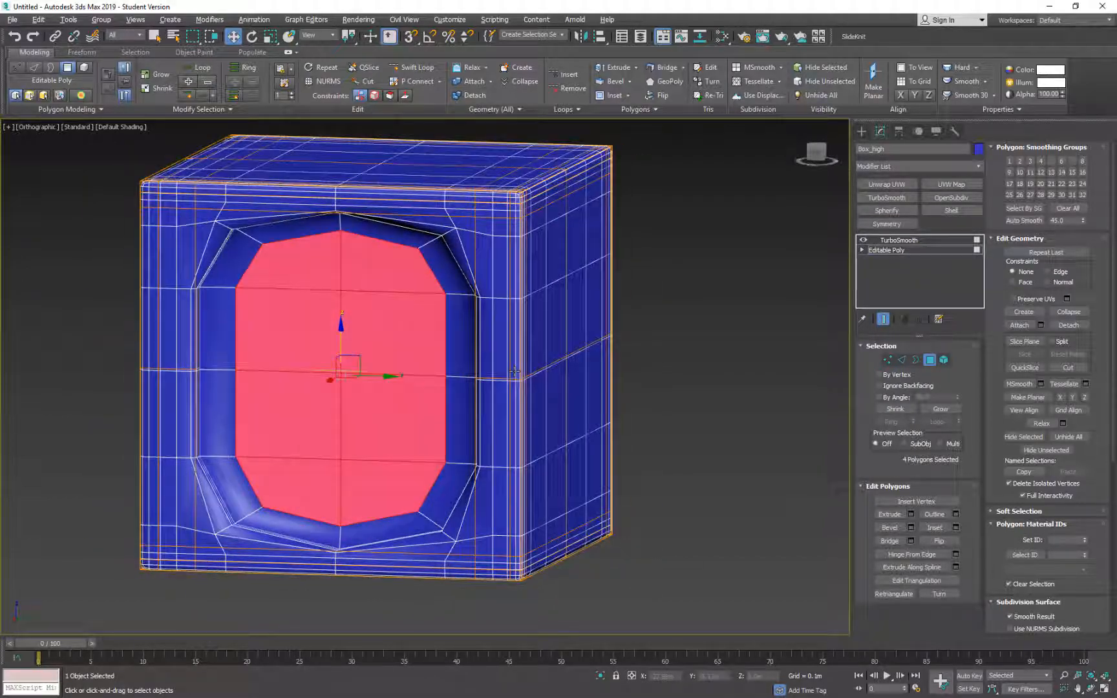
alt+middle_drag(368, 273, 419, 305)
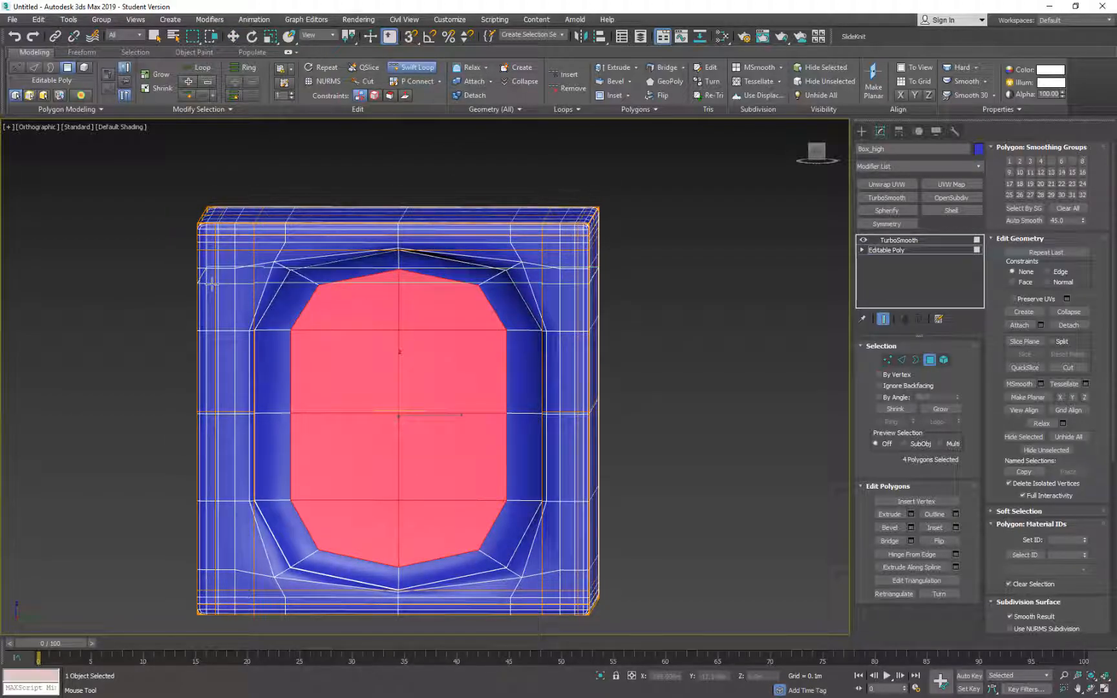
alt+middle_drag(284, 301, 408, 265)
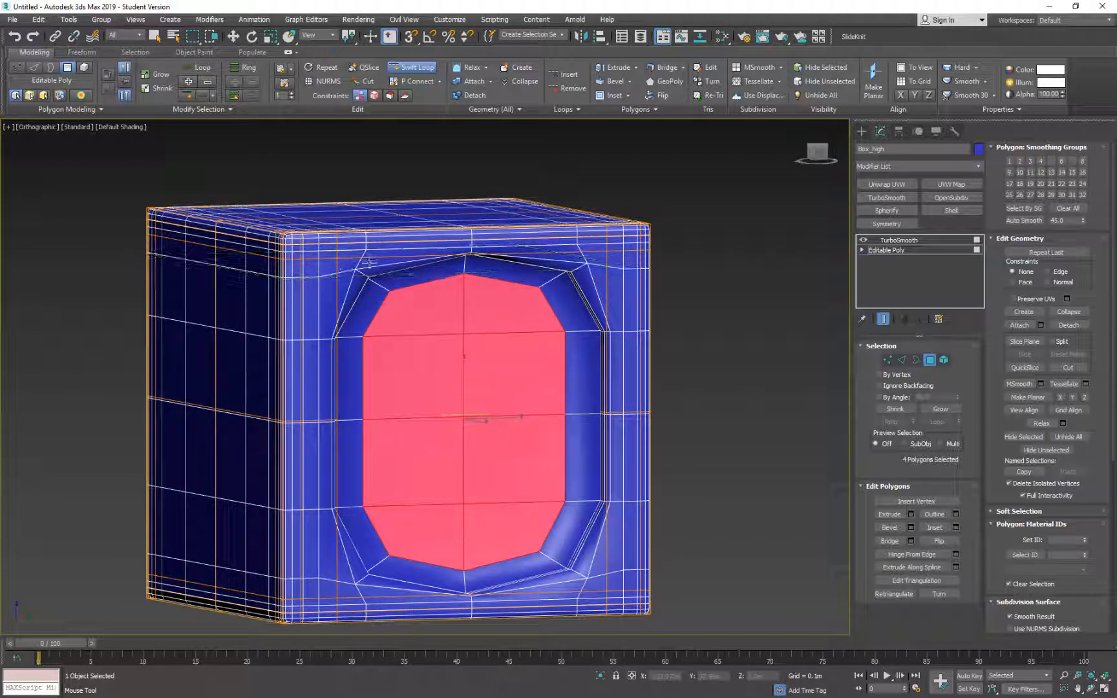
alt+middle_drag(327, 267, 426, 333)
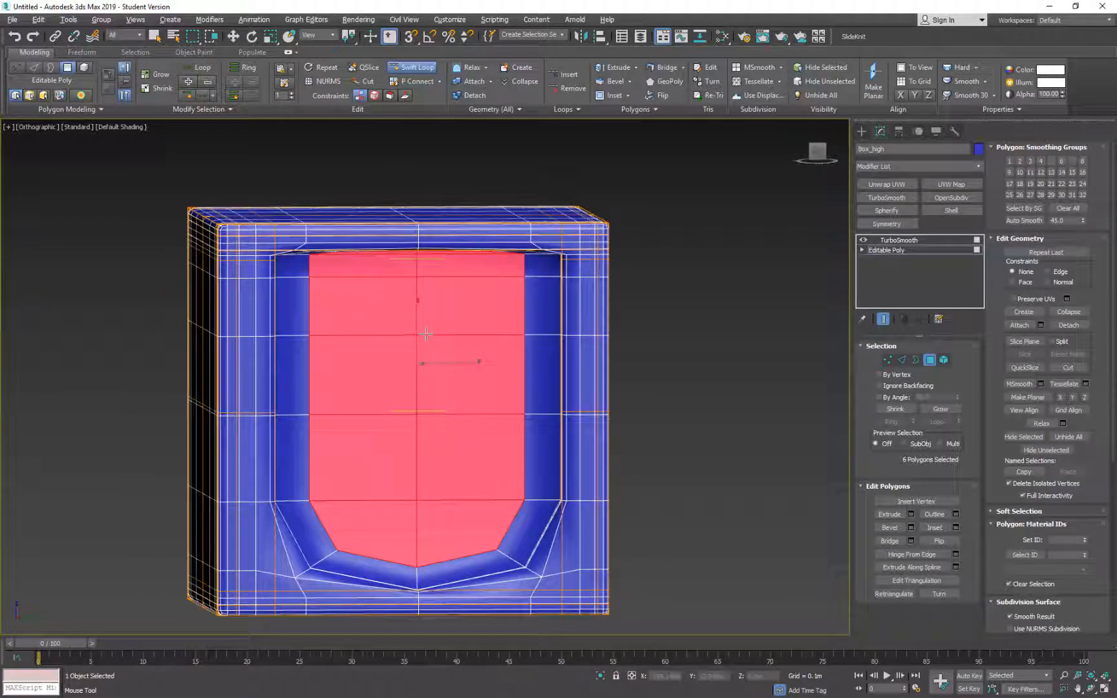
click(562, 582)
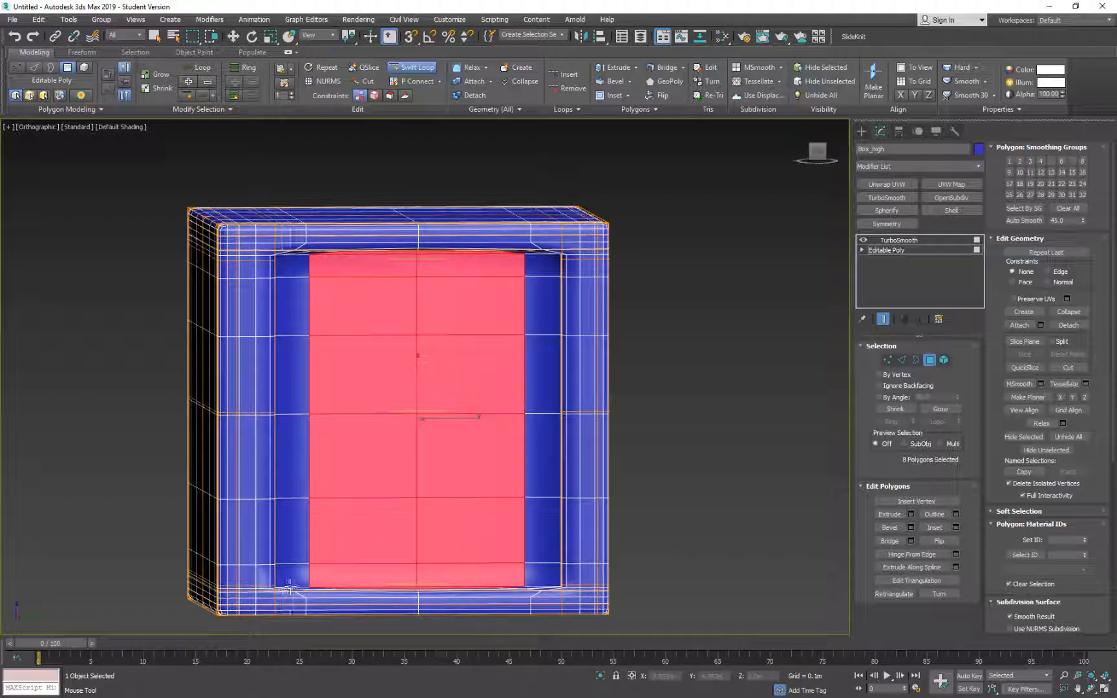
Step: Hide the smoothed end result and add further Swift Loop support edges along the borders of the recessed panel
alt+middle_drag(479, 416, 256, 292)
middle_drag(256, 293, 349, 205)
scroll(350, 205, up, 2)
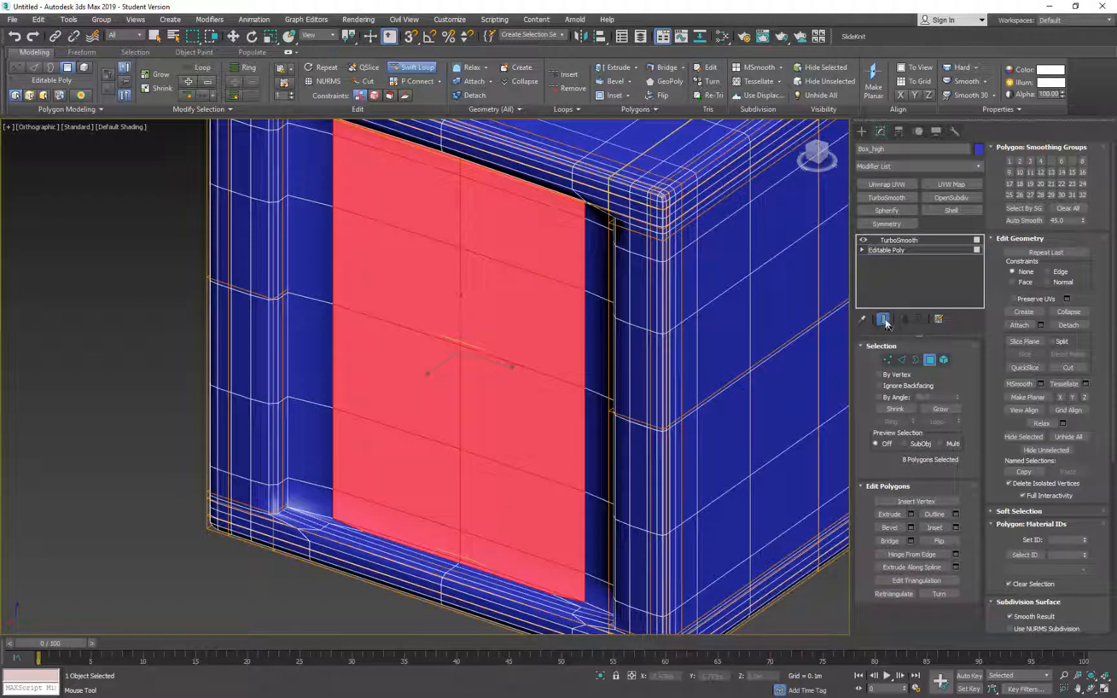
click(885, 322)
middle_drag(484, 413, 510, 315)
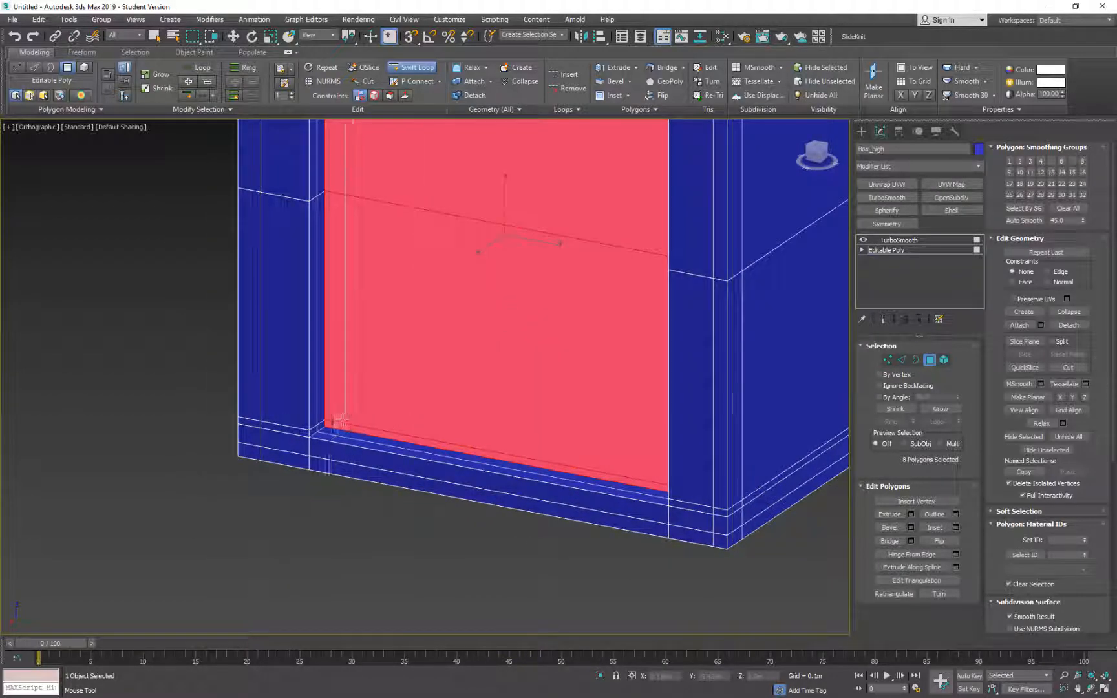
scroll(334, 428, down, 8)
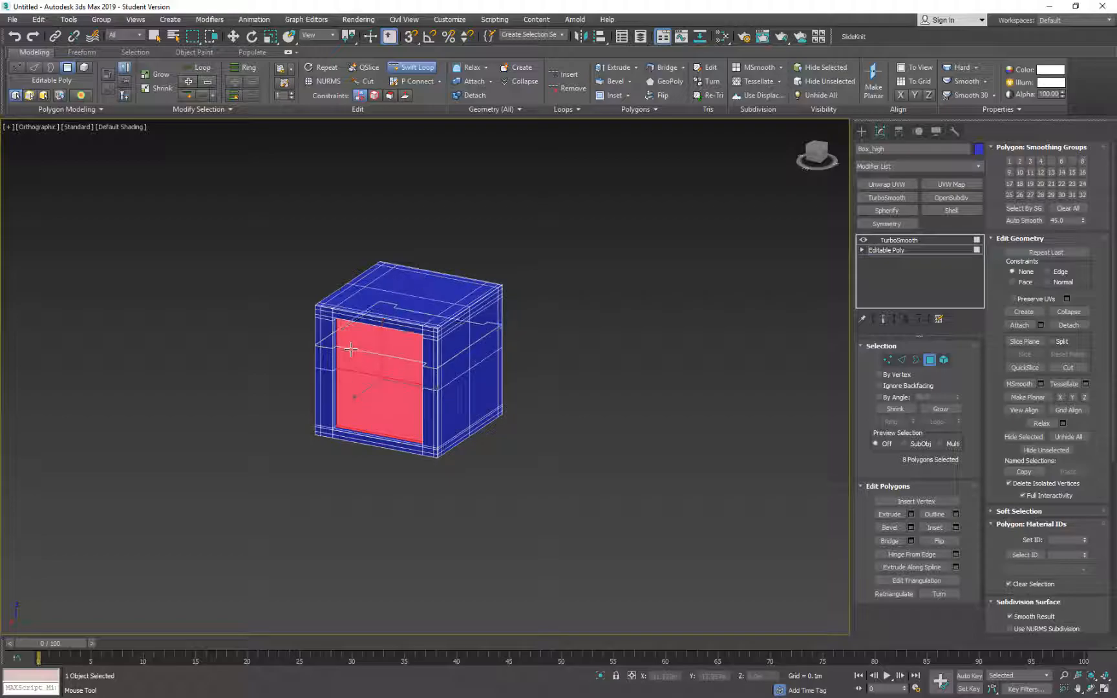
alt+middle_drag(375, 340, 365, 309)
scroll(384, 309, up, 5)
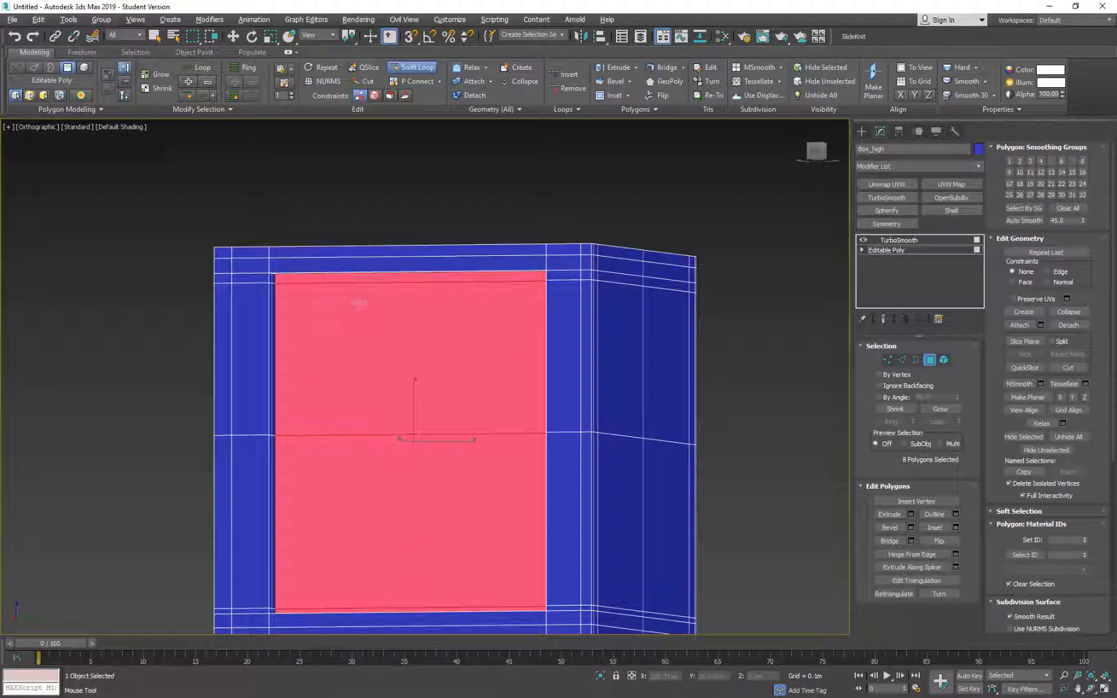
click(536, 264)
mouse_move(467, 348)
alt+middle_down()
mouse_move(502, 380)
mouse_move(551, 357)
mouse_move(553, 291)
mouse_move(438, 312)
mouse_move(436, 354)
mouse_move(424, 292)
mouse_move(432, 355)
mouse_move(472, 342)
alt+middle_up()
Step: Show the smoothed end result again and leave polygon editing to check the recessed panel
click(883, 321)
alt+middle_drag(539, 342, 619, 375)
scroll(716, 455, down, 2)
middle_drag(716, 452, 709, 399)
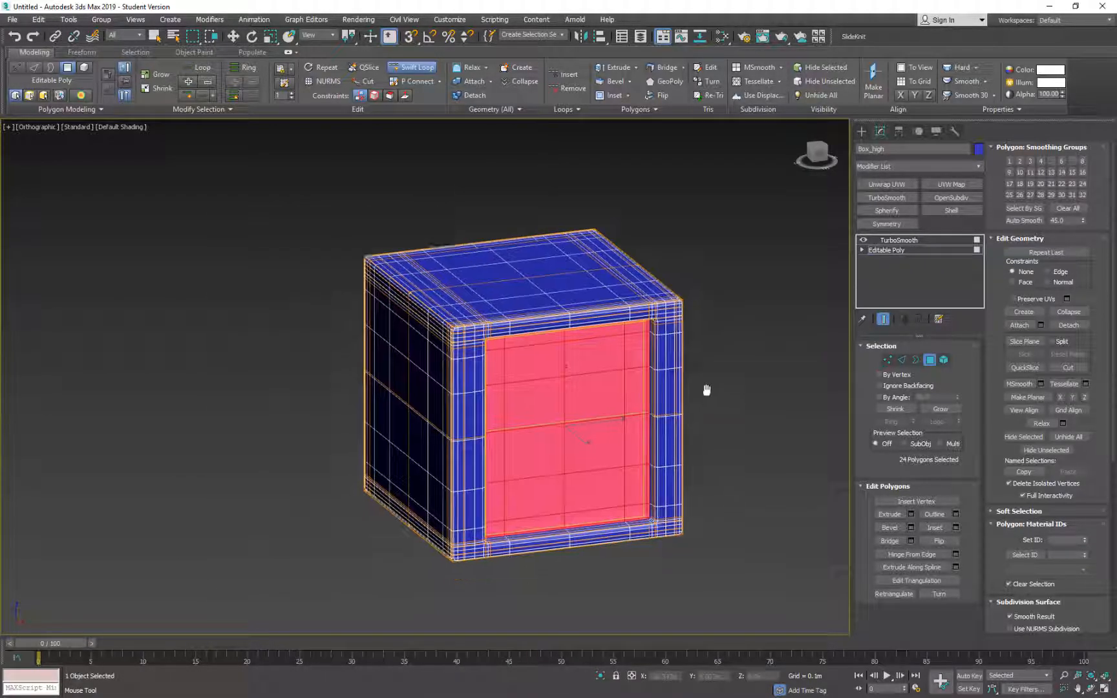
scroll(709, 400, down, 2)
click(930, 359)
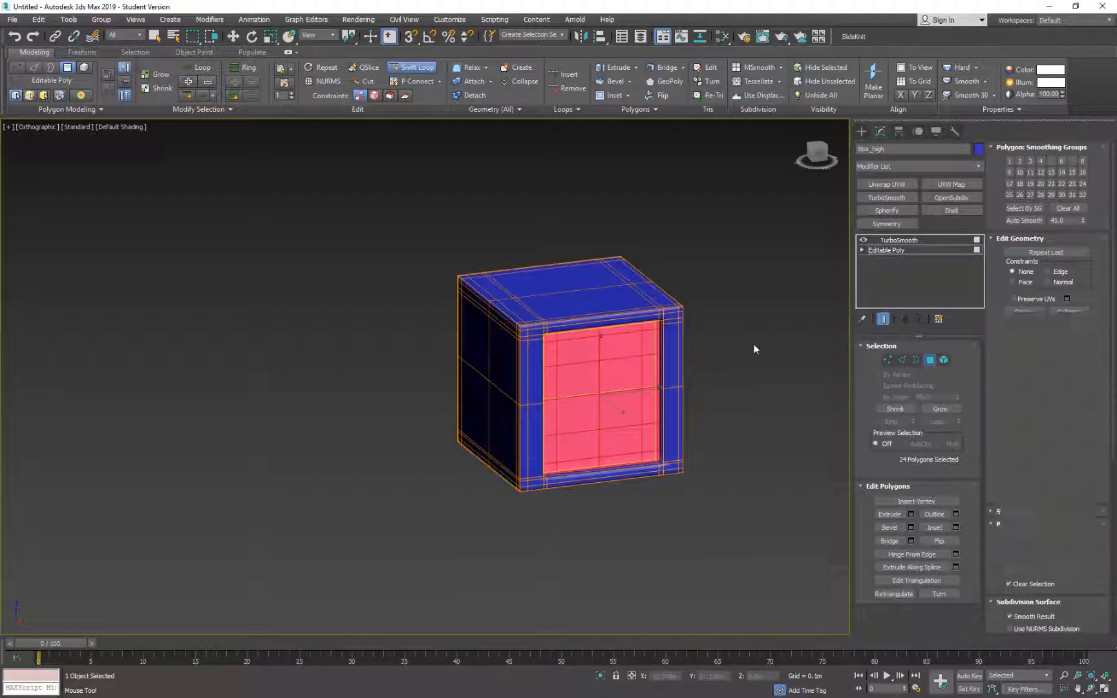
alt+middle_drag(725, 404, 841, 378)
Step: Extrude the four large central polygons of the box's top face outward by 0.138 m, applying the extrusion twice
click(929, 359)
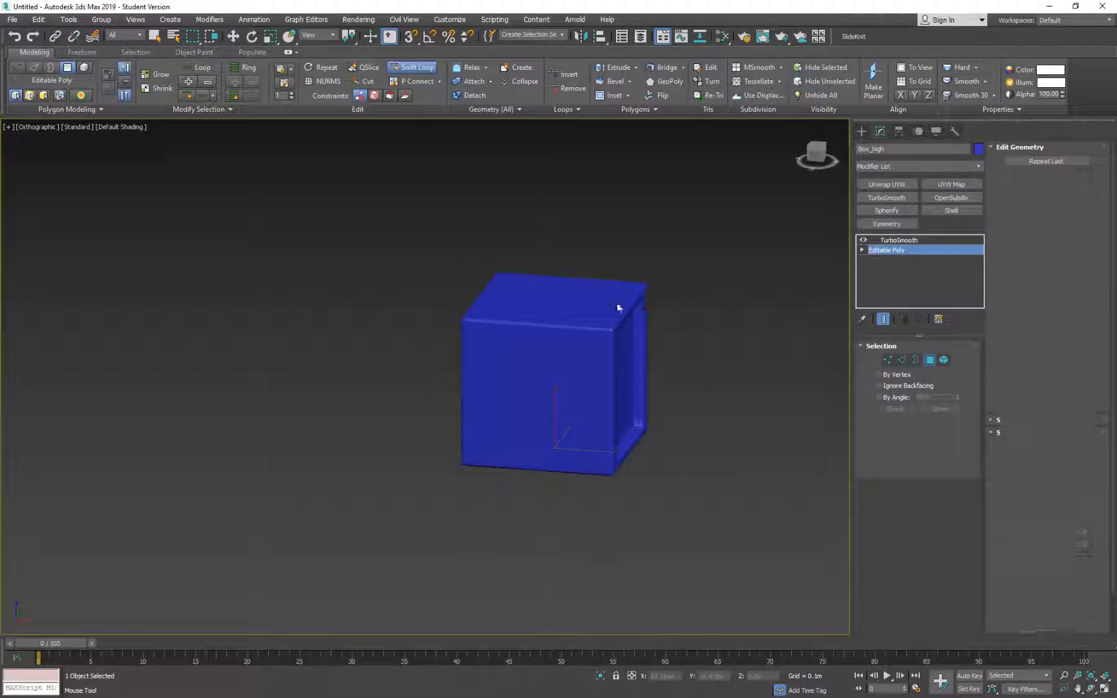
key(w)
click(567, 307)
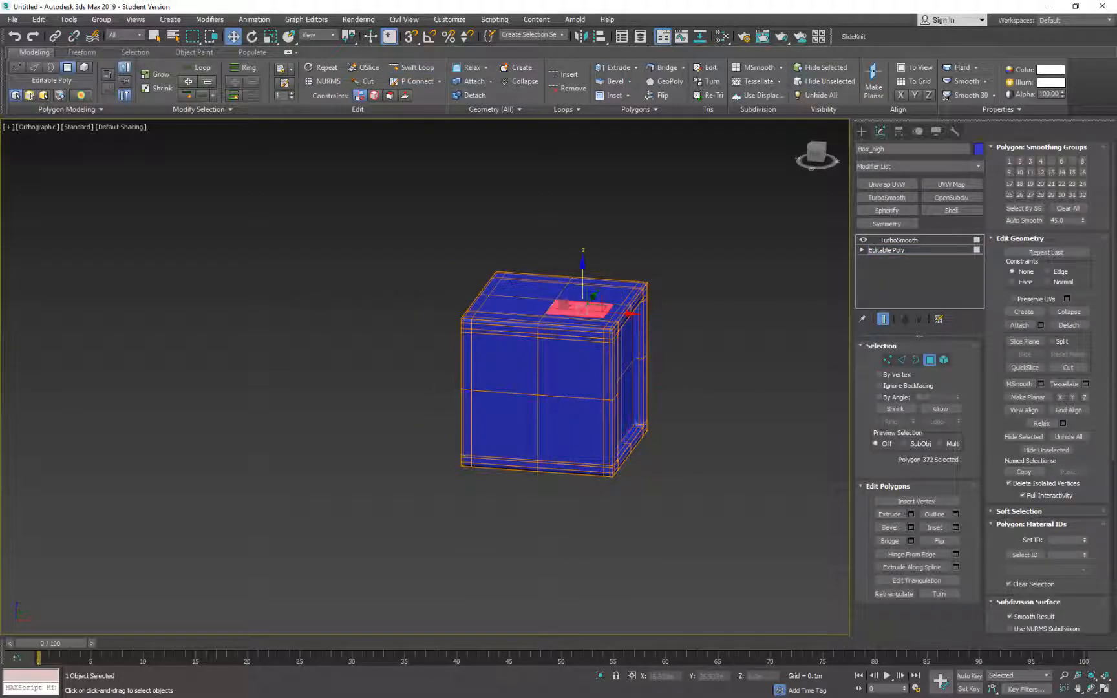
alt+middle_drag(622, 402, 541, 413)
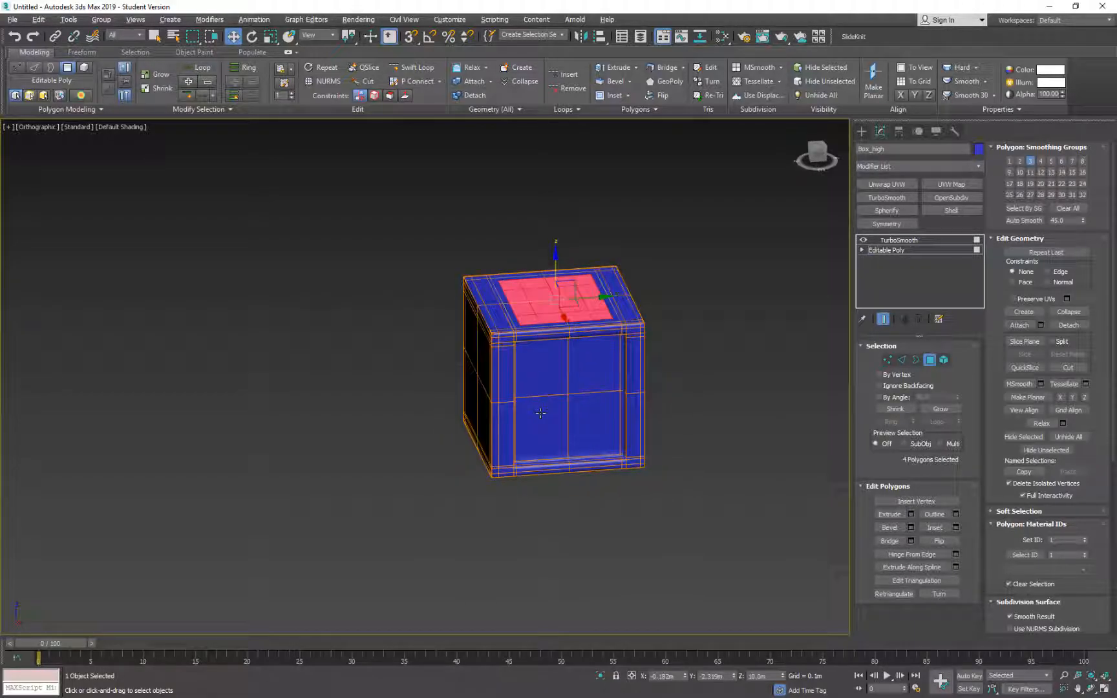
right_click(688, 347)
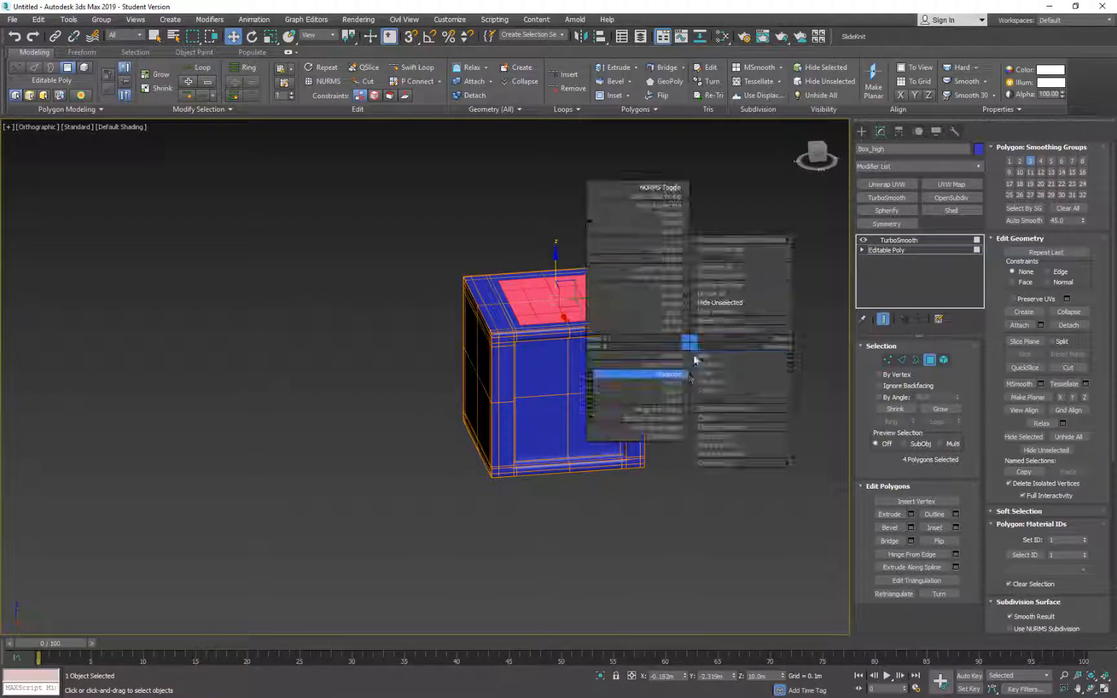
click(590, 374)
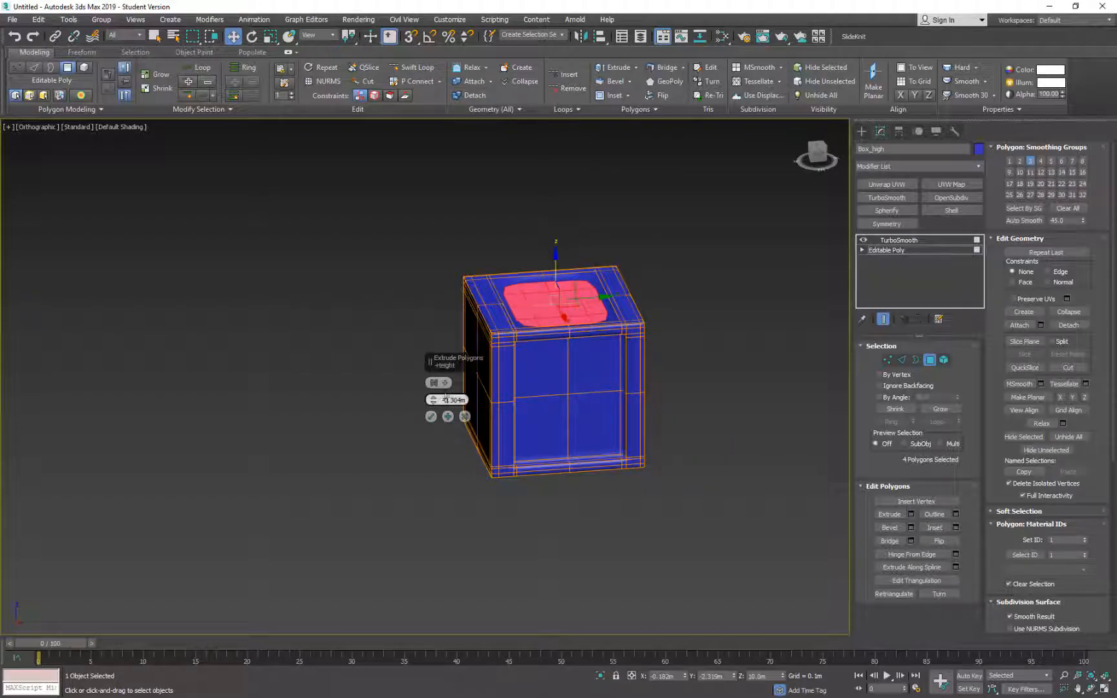
drag(437, 399, 436, 388)
alt+middle_drag(494, 339, 553, 349)
scroll(553, 348, up, 5)
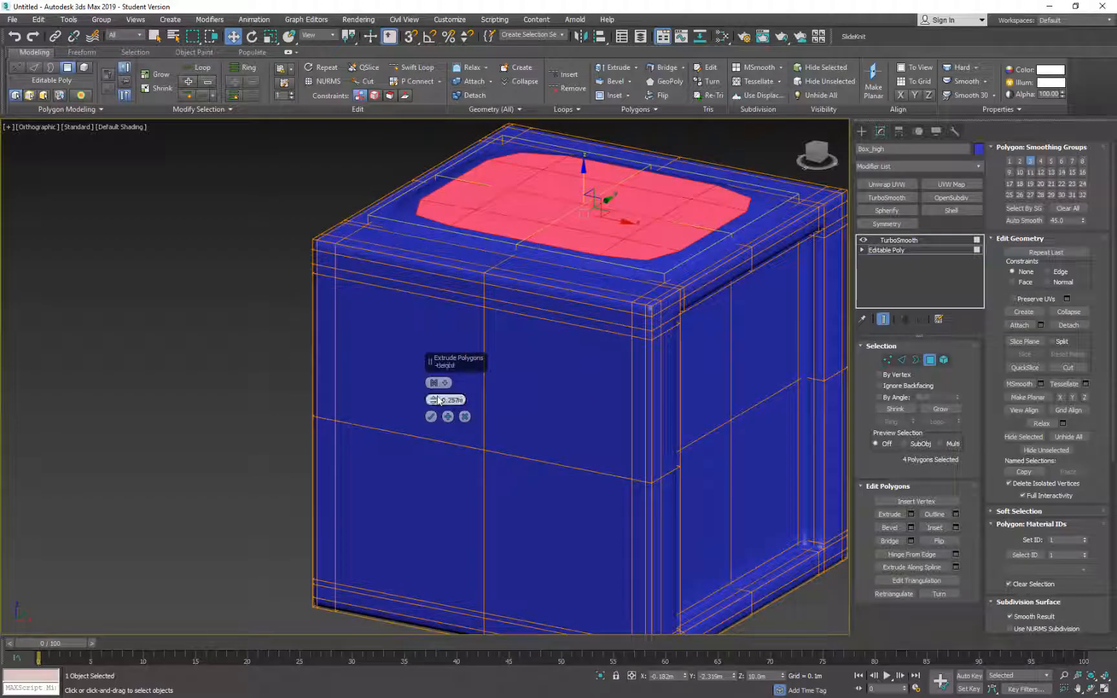
drag(434, 400, 433, 404)
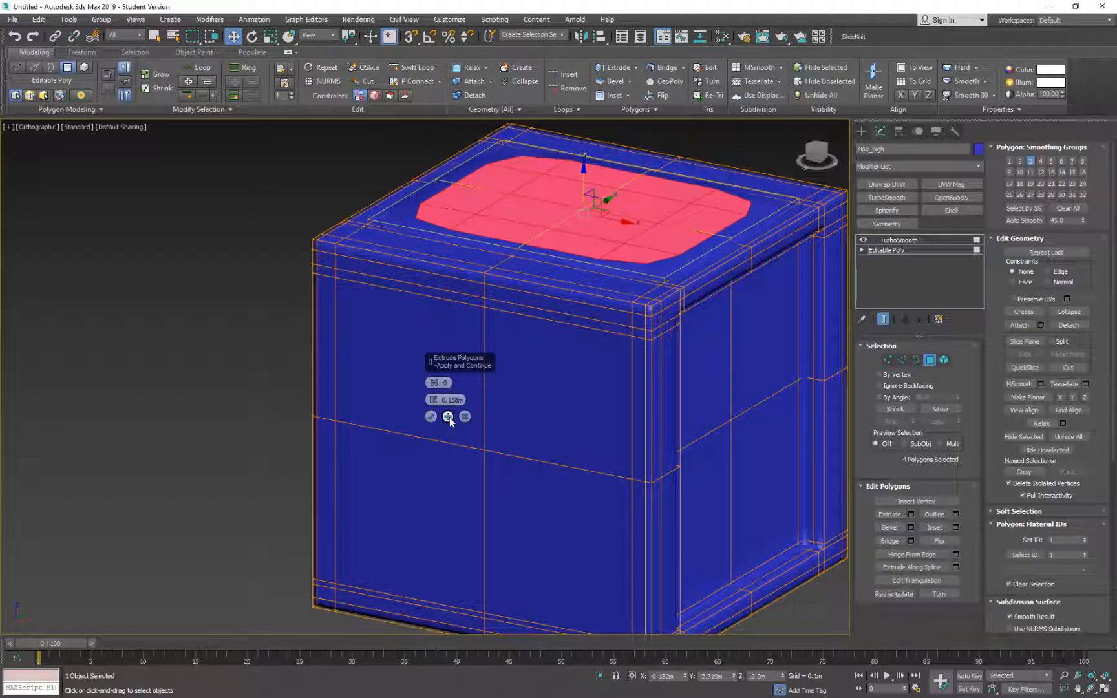
click(449, 418)
click(431, 418)
Step: Add Swift Loop support edges along the four borders of the raised top panel and leave polygon editing
alt+middle_drag(593, 372, 650, 367)
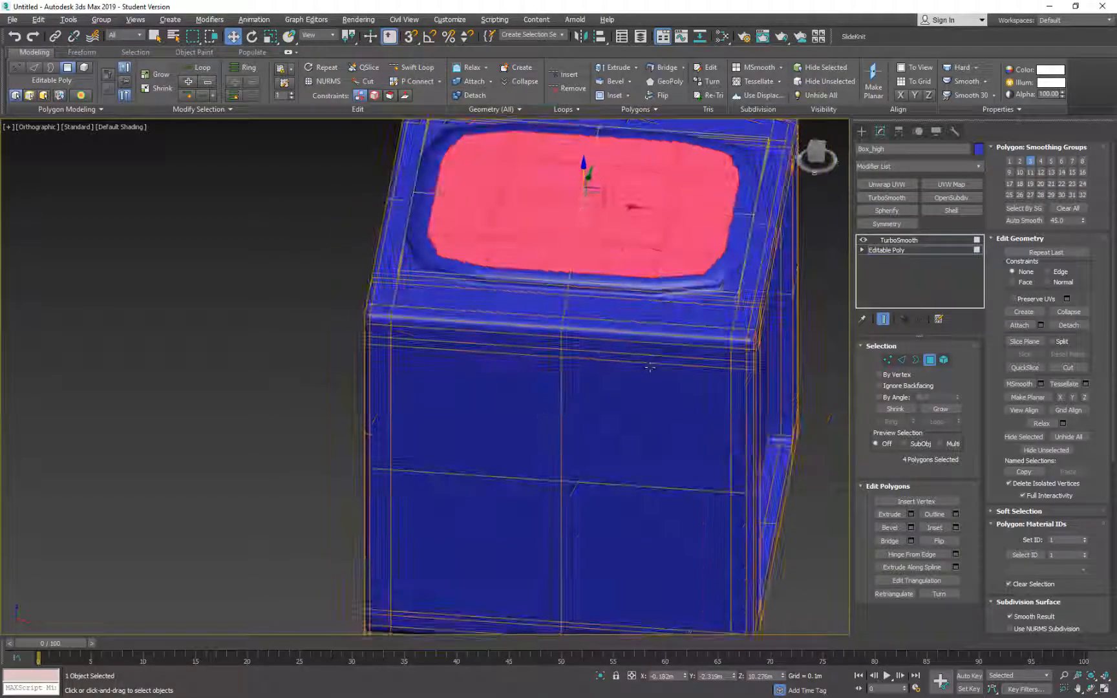
scroll(649, 367, down, 4)
click(412, 67)
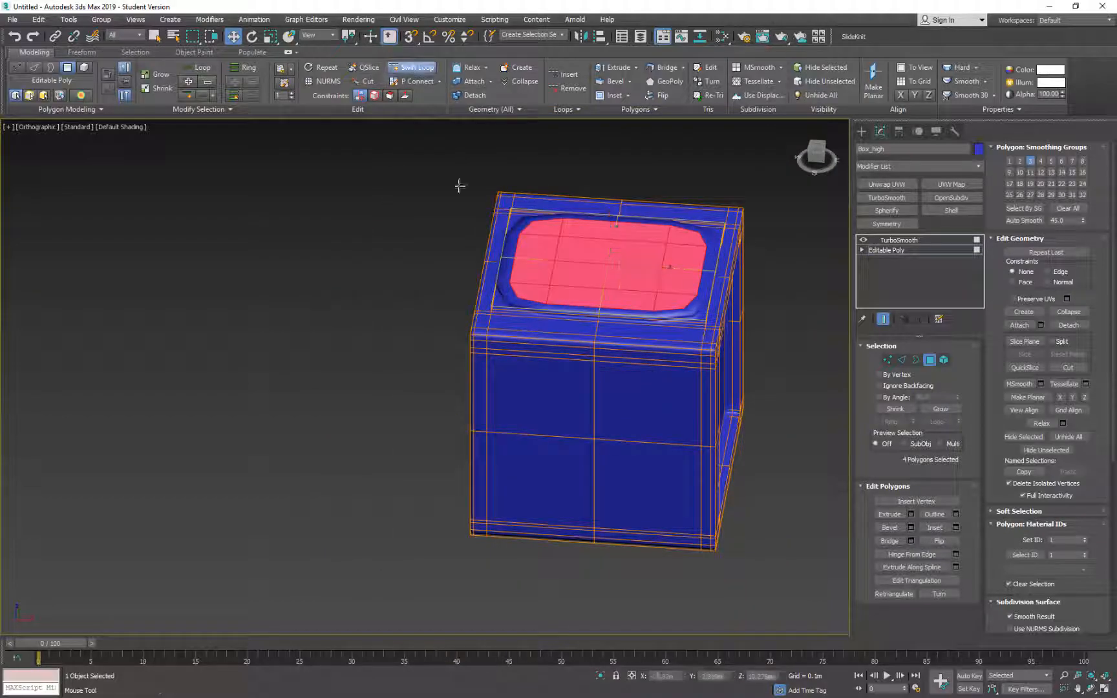
click(696, 348)
click(498, 349)
alt+middle_drag(631, 327, 573, 334)
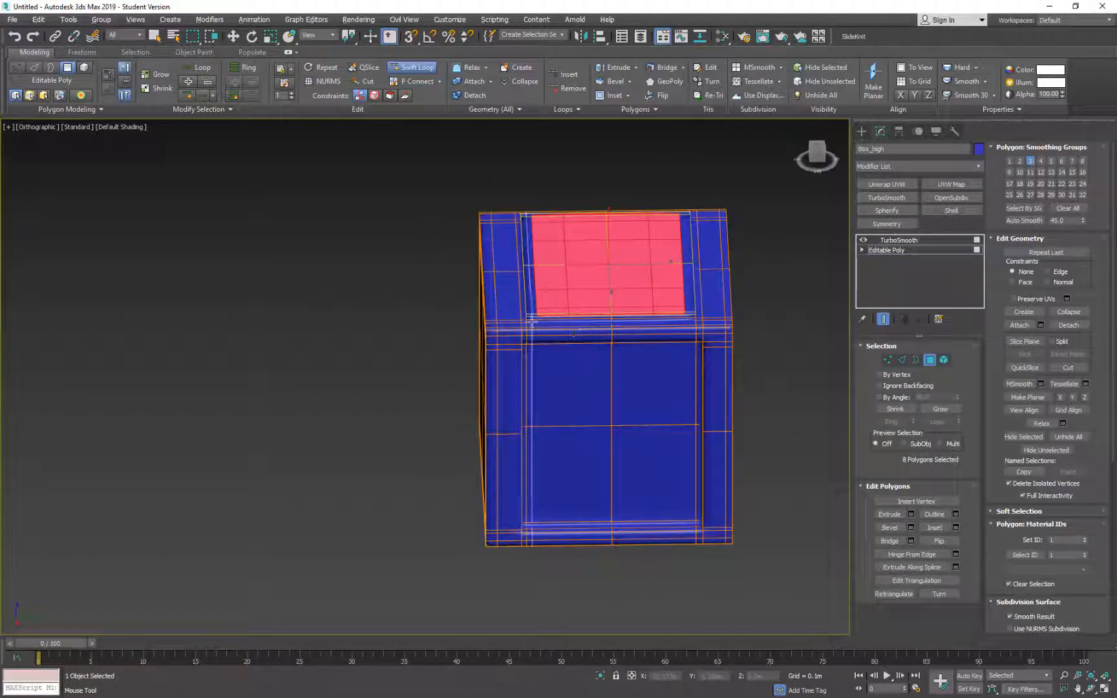
click(530, 324)
click(691, 318)
alt+middle_drag(750, 401, 515, 382)
click(930, 360)
Step: Set the TurboSmooth iterations to 2, showing the wireframe edges temporarily to check the smoothed mesh
alt+middle_drag(715, 381, 439, 369)
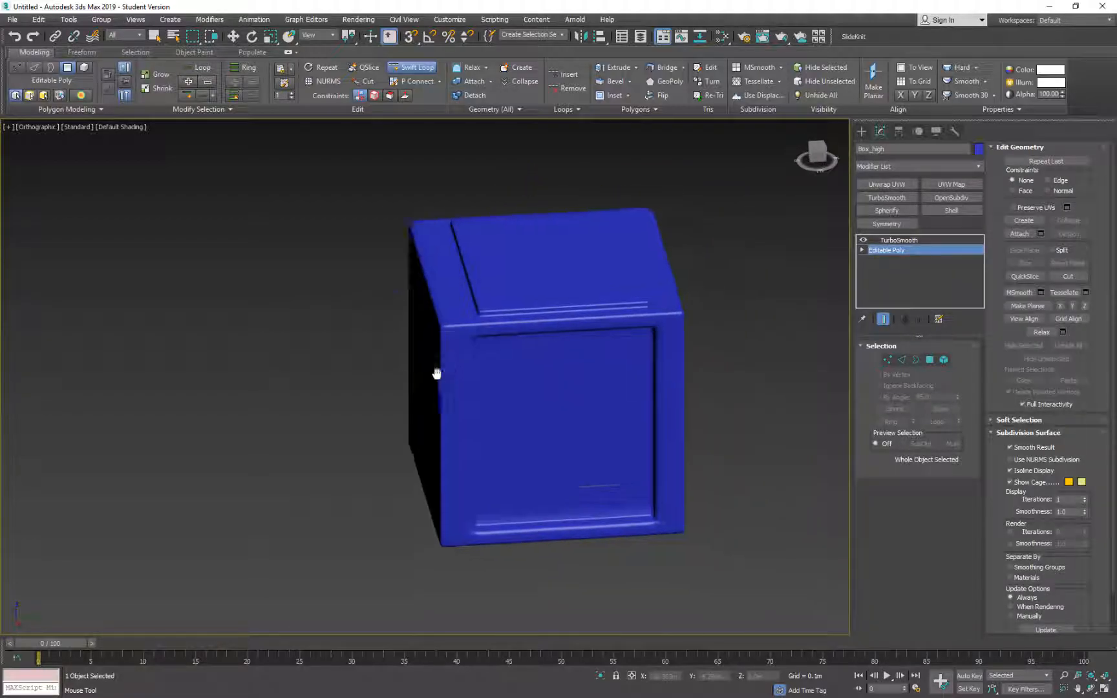
scroll(479, 369, down, 5)
alt+middle_drag(680, 340, 414, 353)
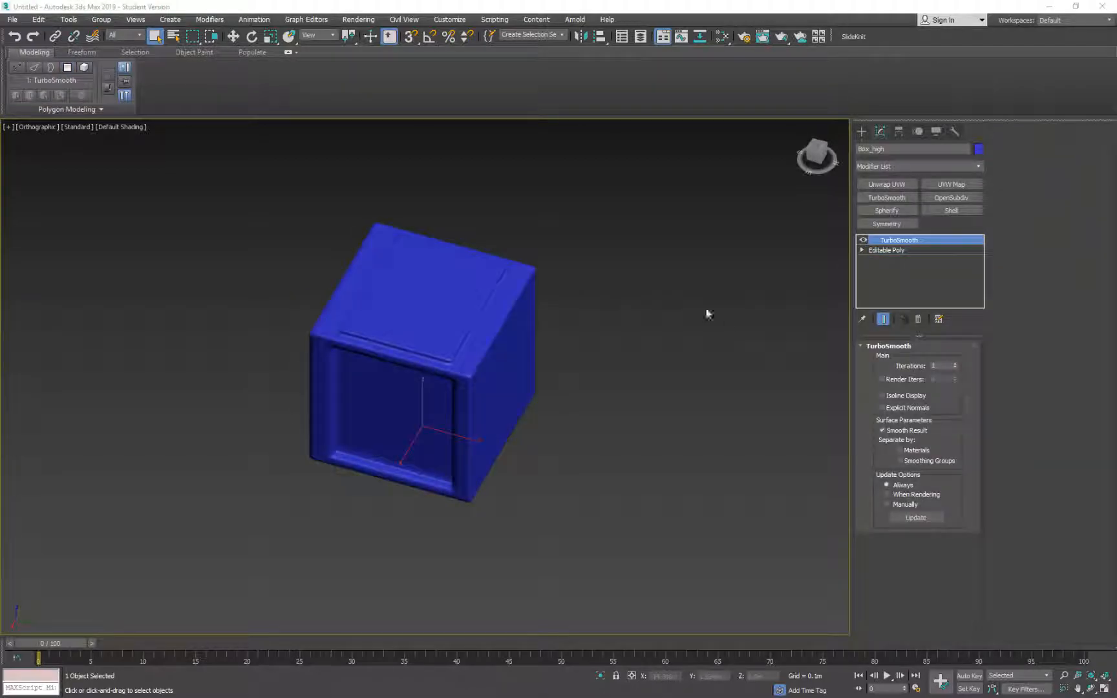
alt+middle_drag(706, 312, 673, 271)
key(F4)
alt+middle_drag(579, 332, 840, 321)
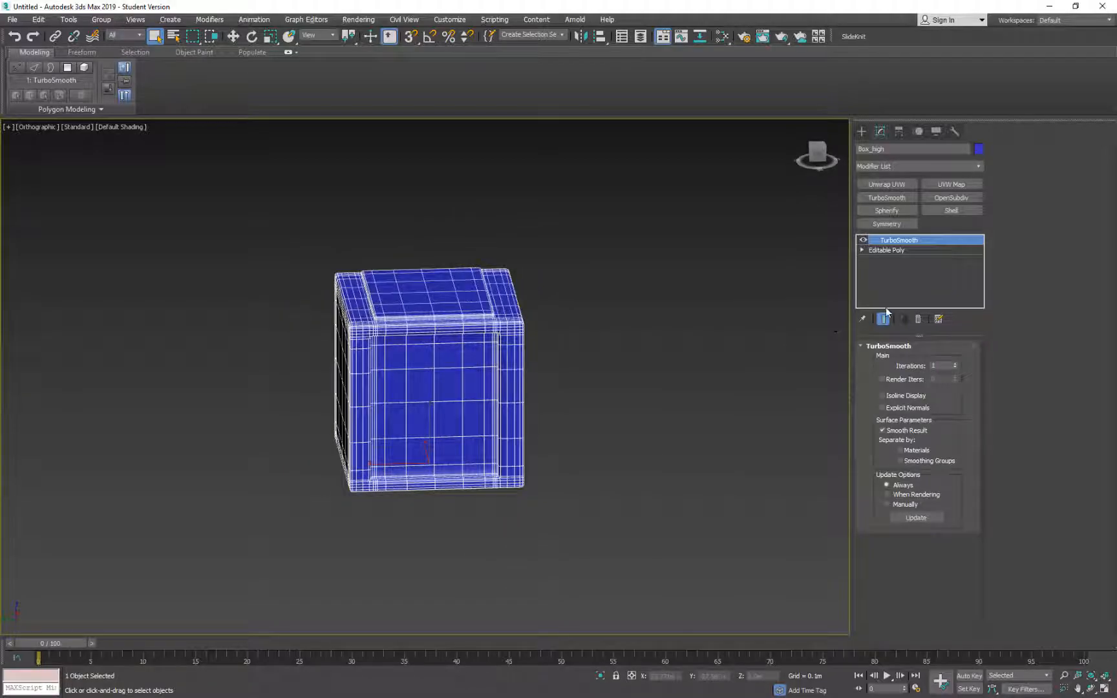
click(953, 364)
alt+middle_drag(680, 297, 766, 367)
key(F4)
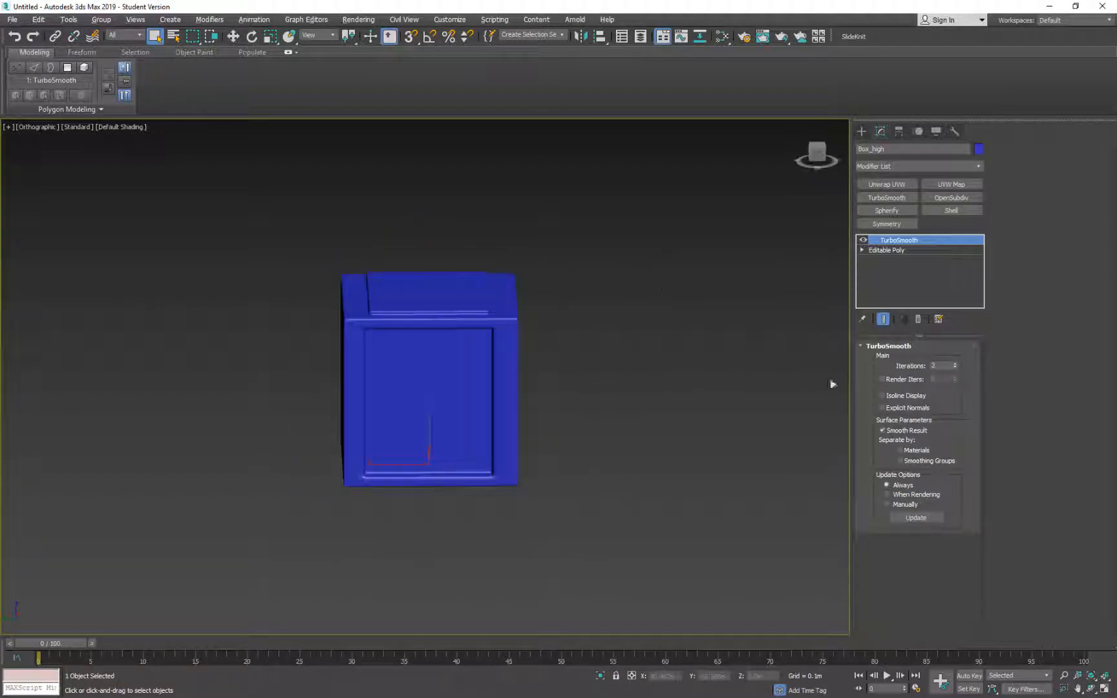
Step: Return to the Editable Poly level and examine the smoothed borders of the recessed and raised panels
click(900, 251)
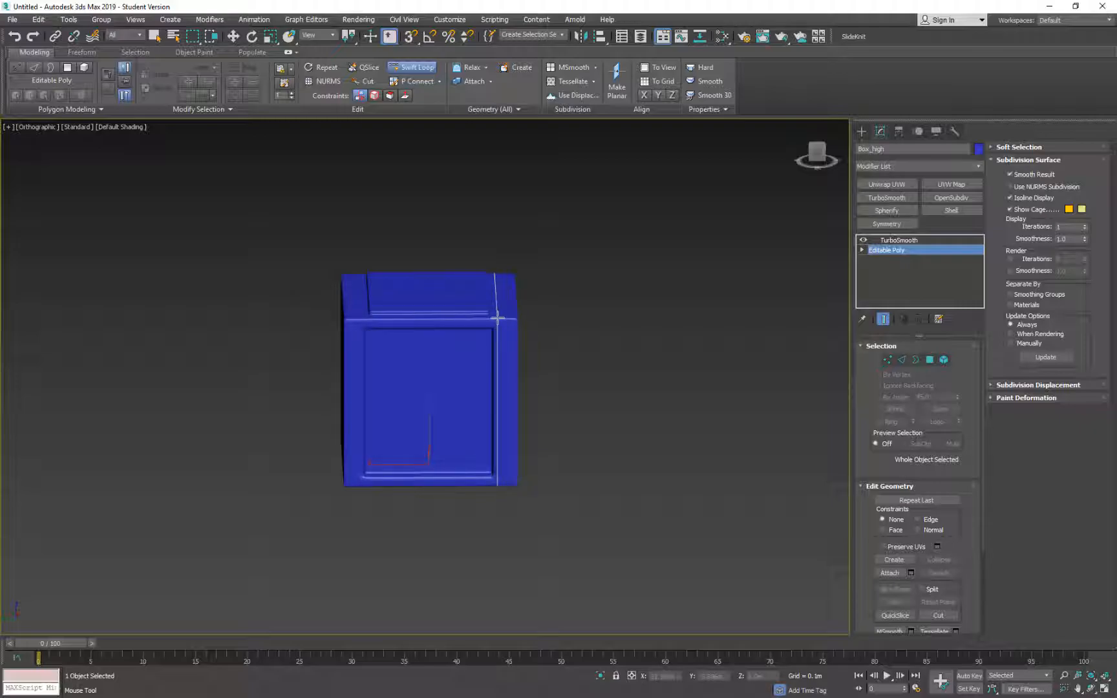
alt+middle_drag(379, 406, 351, 369)
scroll(329, 311, up, 5)
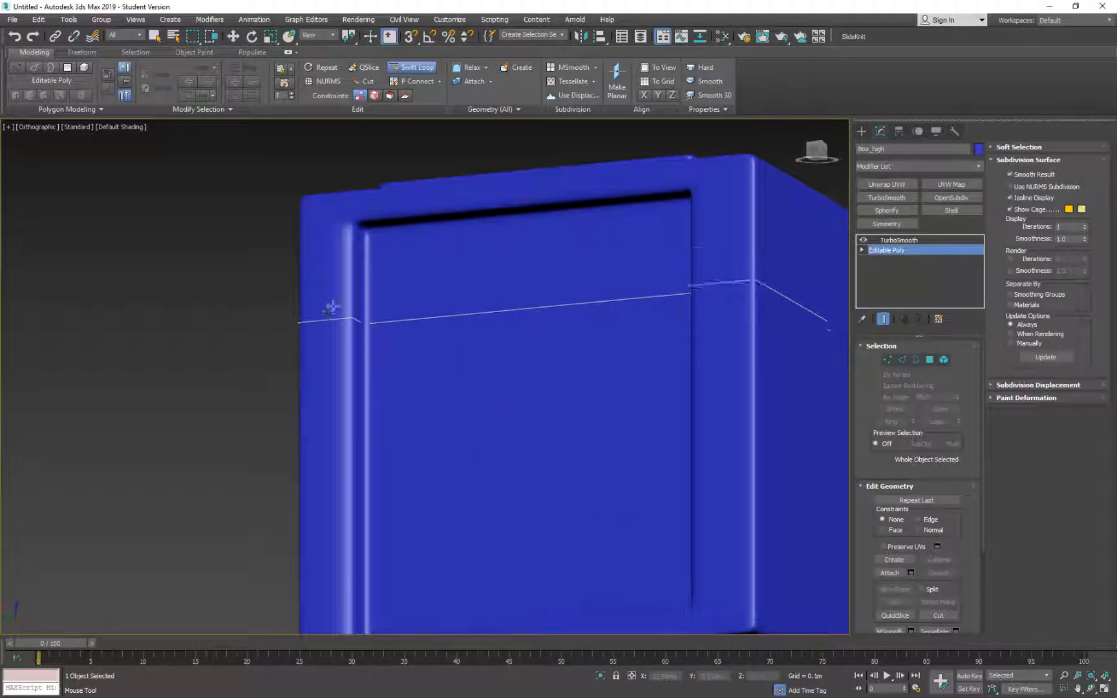
alt+middle_drag(342, 205, 381, 285)
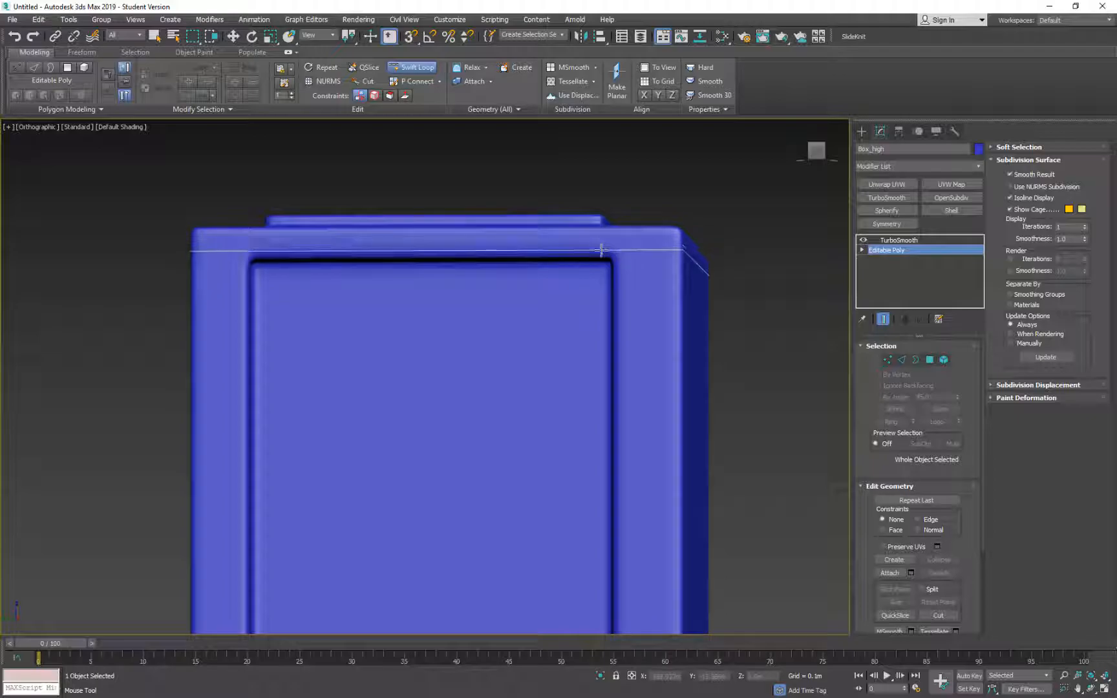
scroll(653, 317, down, 4)
scroll(648, 242, up, 8)
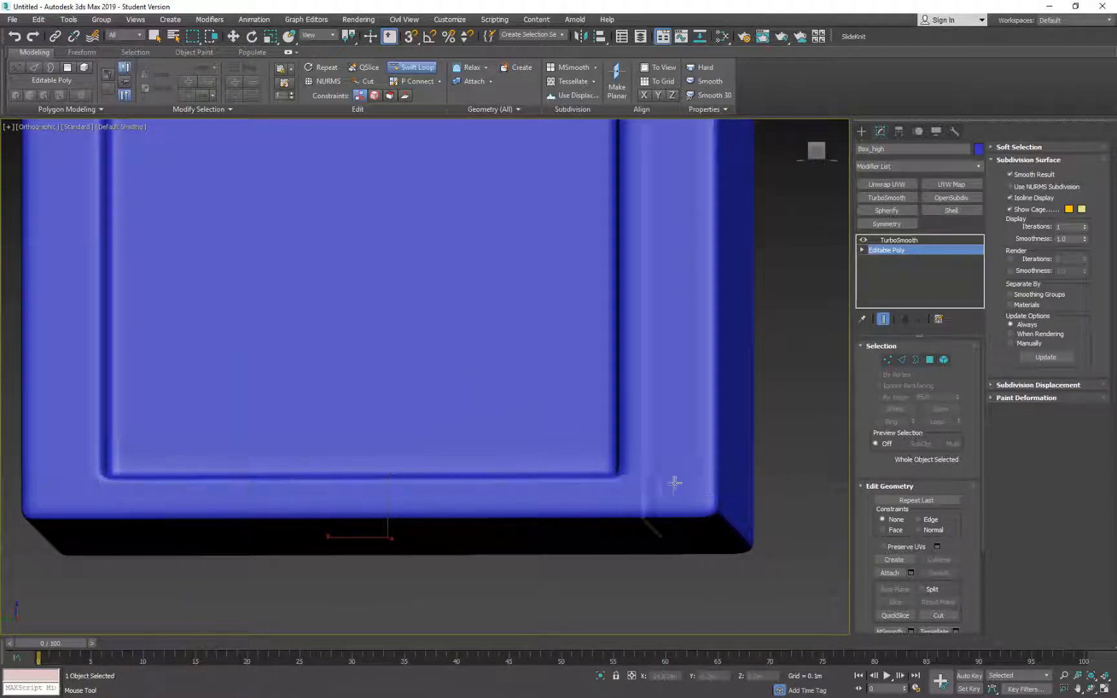
scroll(687, 428, down, 5)
alt+middle_drag(687, 428, 732, 393)
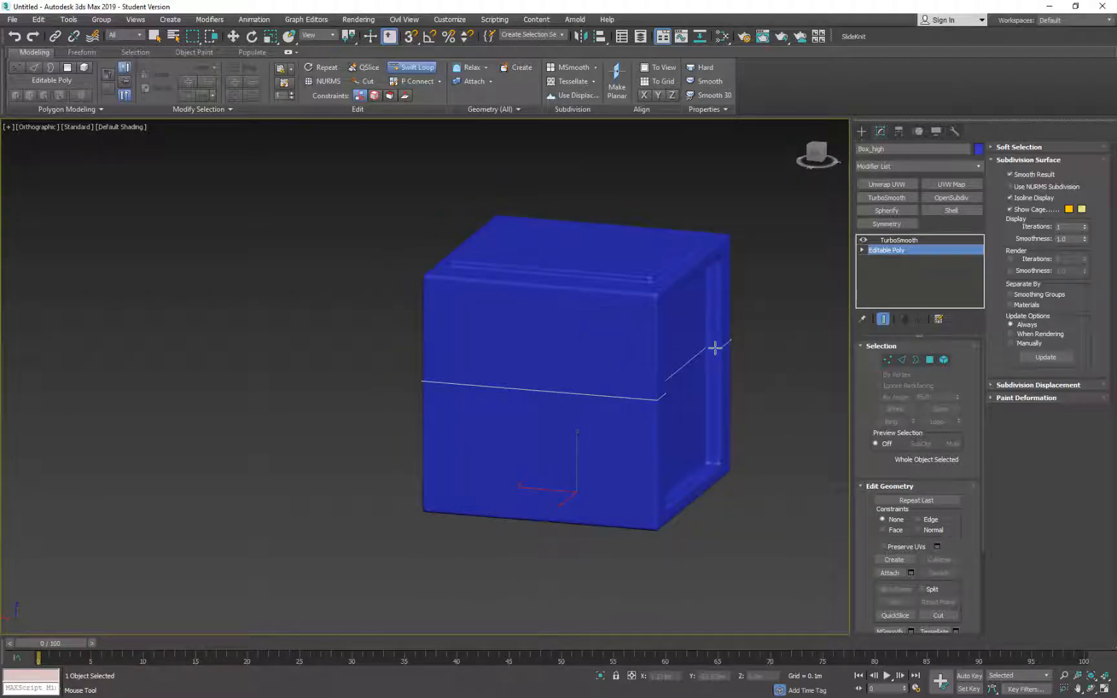
Step: Show the wireframe edges, set the TurboSmooth iterations to 1 and return to the Editable Poly level
scroll(710, 355, up, 5)
key(F4)
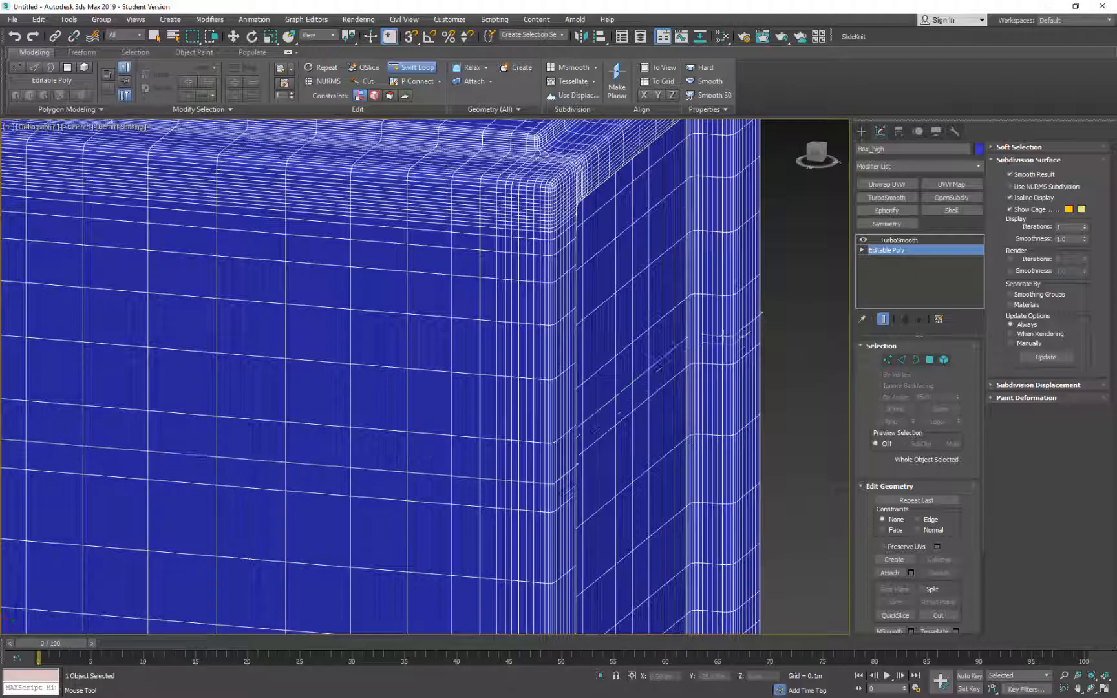
click(889, 240)
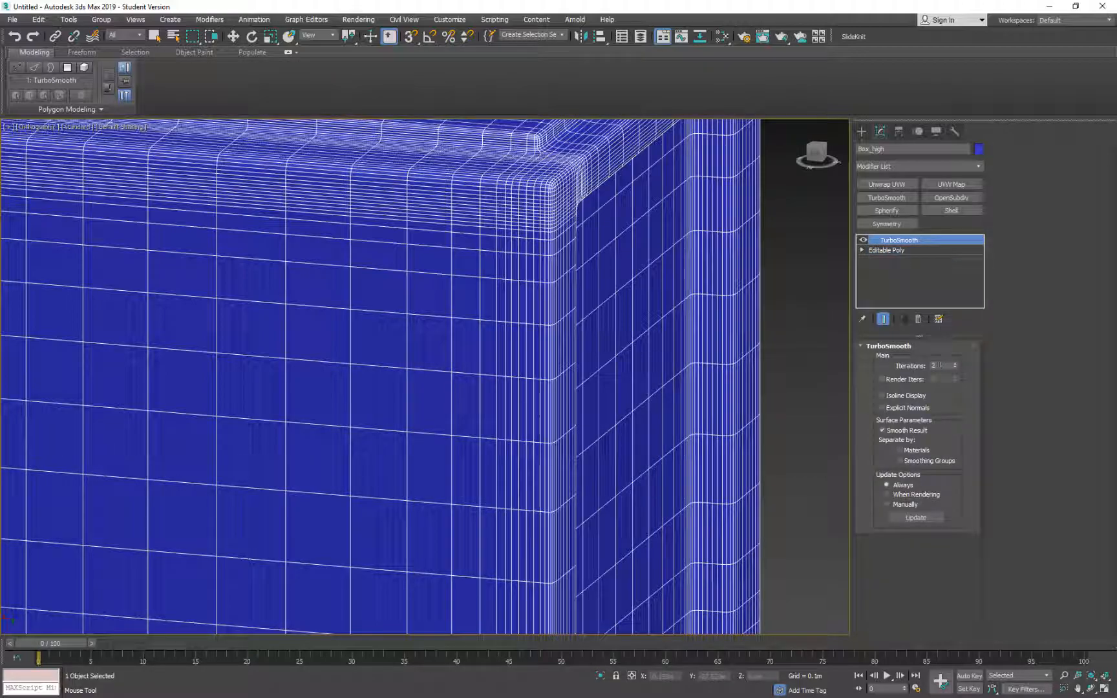
click(954, 368)
click(905, 252)
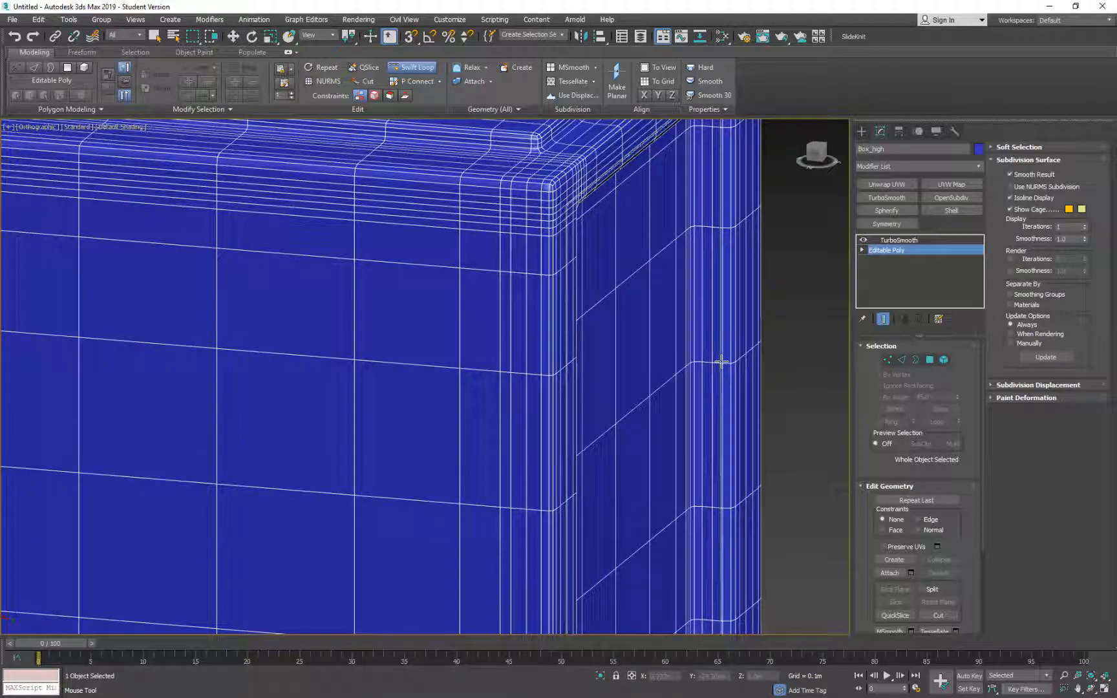
Step: Examine the smoothed corners and borders of the recessed side panels and the raised top panel from several angles
alt+middle_drag(722, 361, 492, 271)
scroll(607, 356, down, 6)
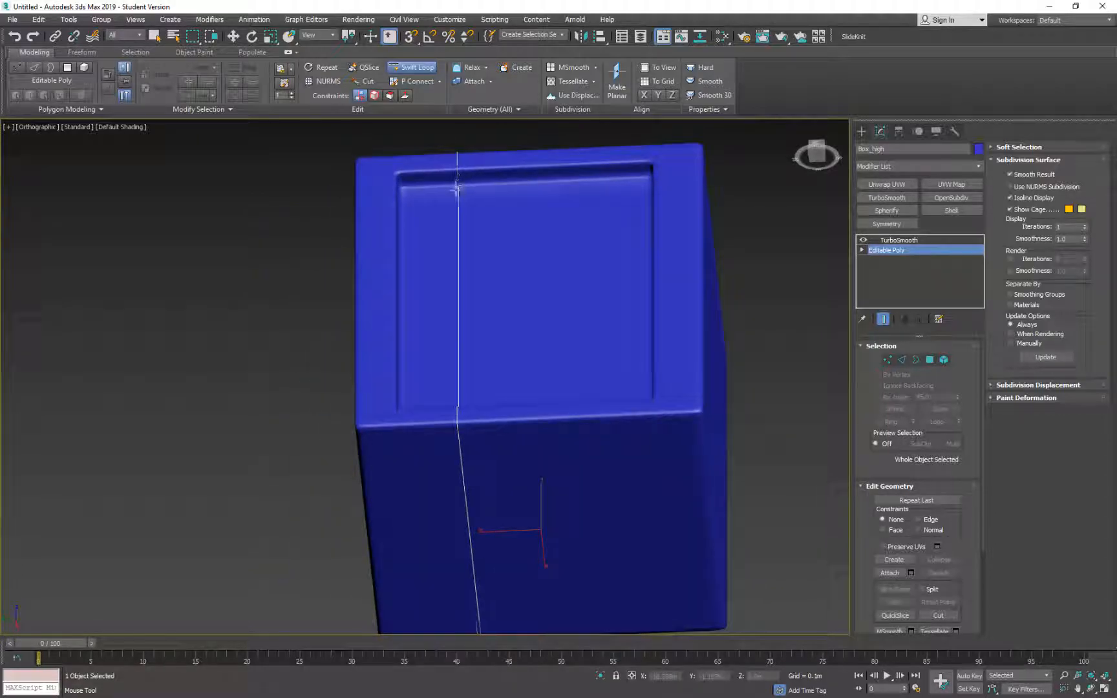
alt+middle_drag(406, 175, 377, 304)
alt+middle_drag(444, 377, 456, 369)
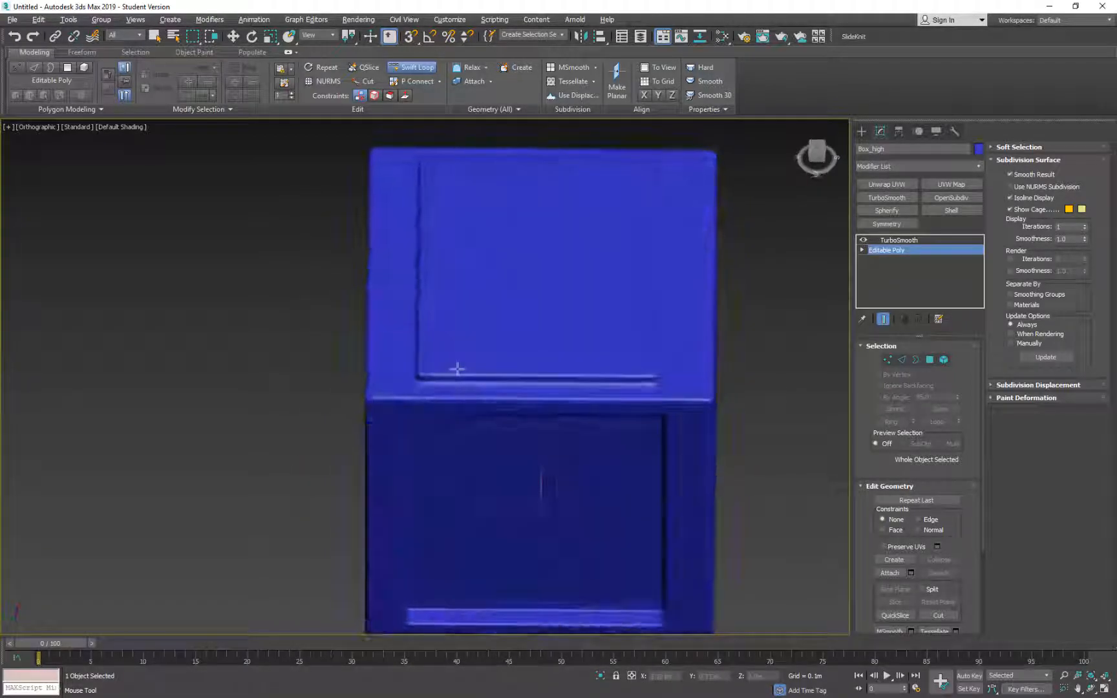
scroll(456, 369, up, 5)
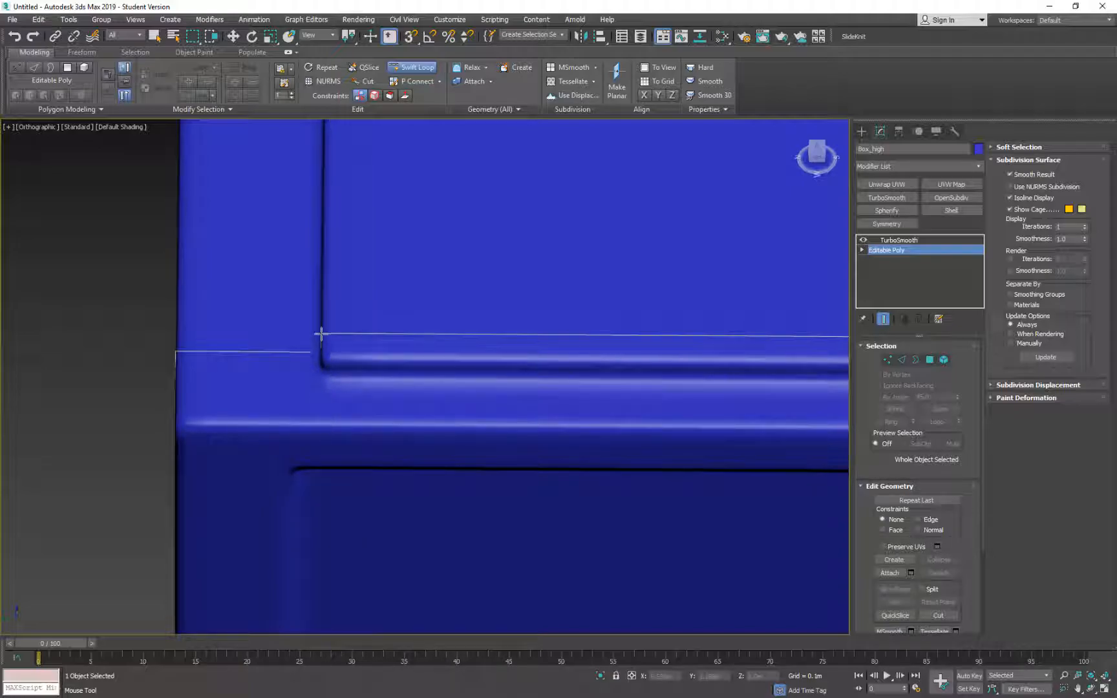
scroll(428, 349, down, 5)
alt+middle_drag(429, 349, 361, 416)
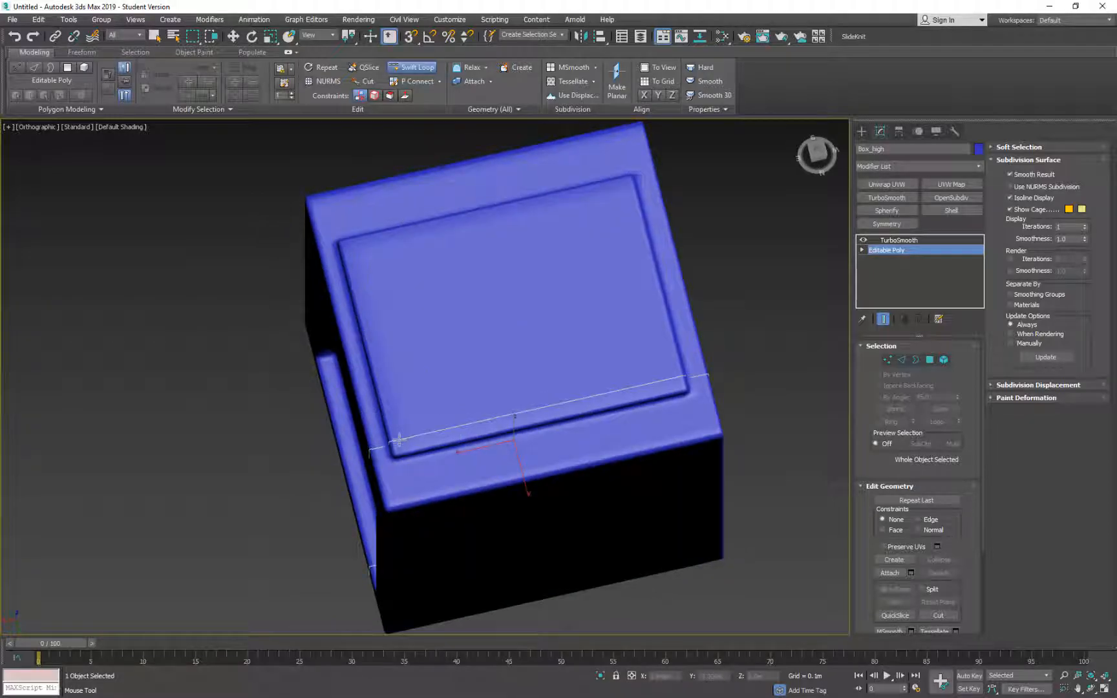
alt+middle_drag(490, 427, 581, 352)
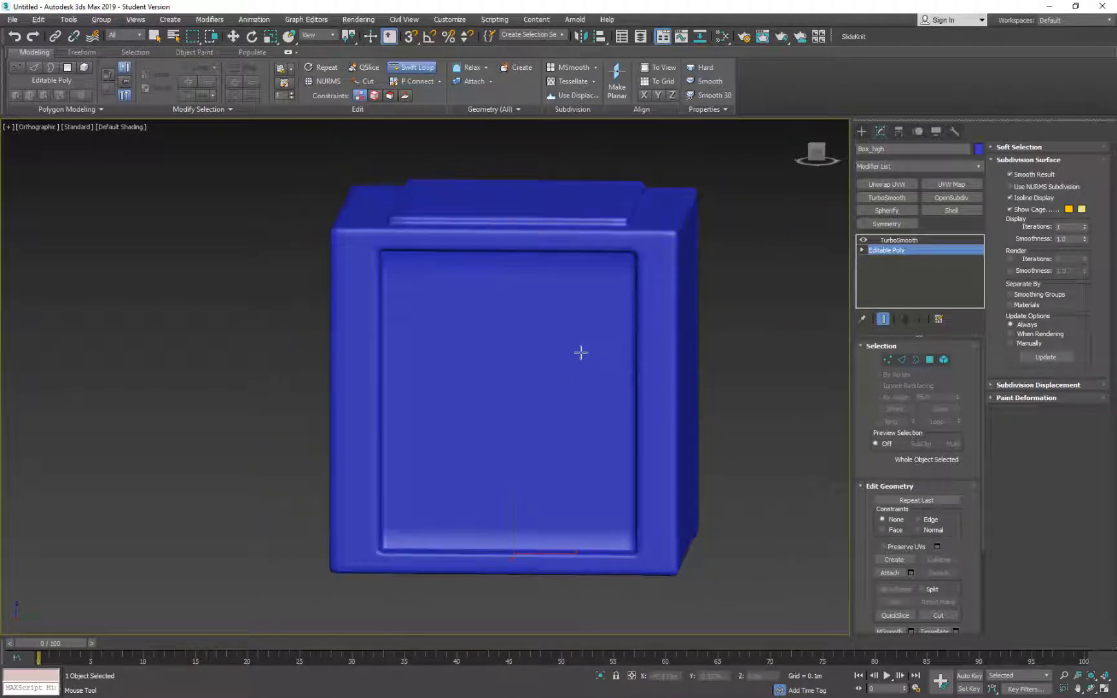
scroll(643, 369, down, 4)
alt+middle_drag(644, 369, 556, 336)
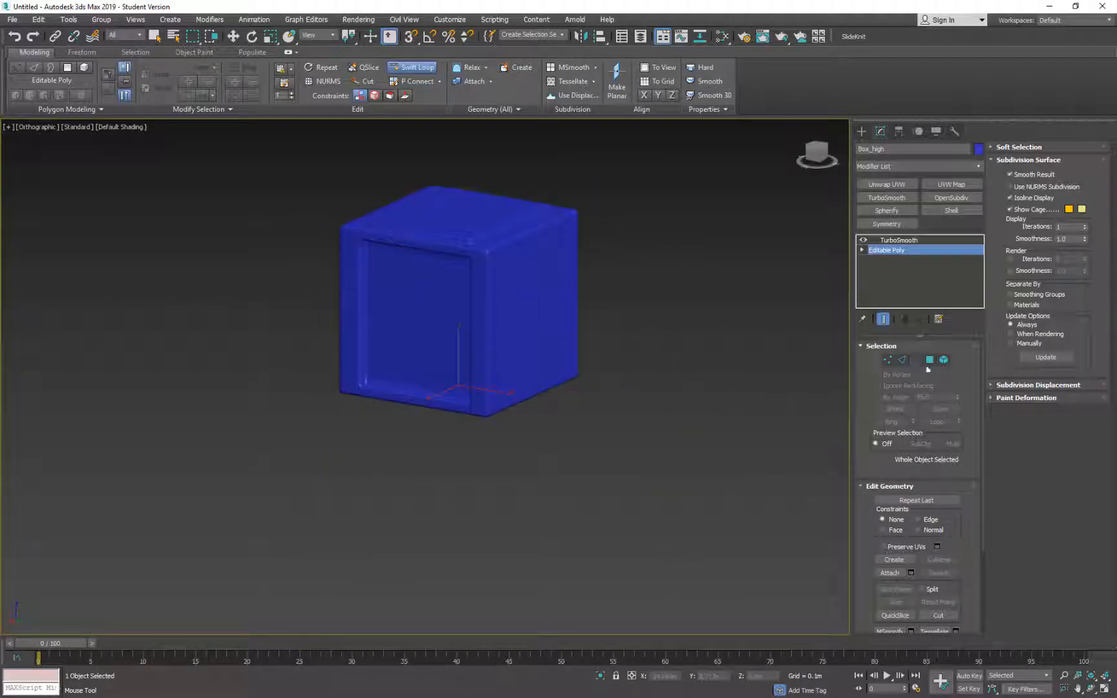
Step: Return to the TurboSmooth level with the Move tool active and unhide all objects to bring back the low-poly box
click(920, 251)
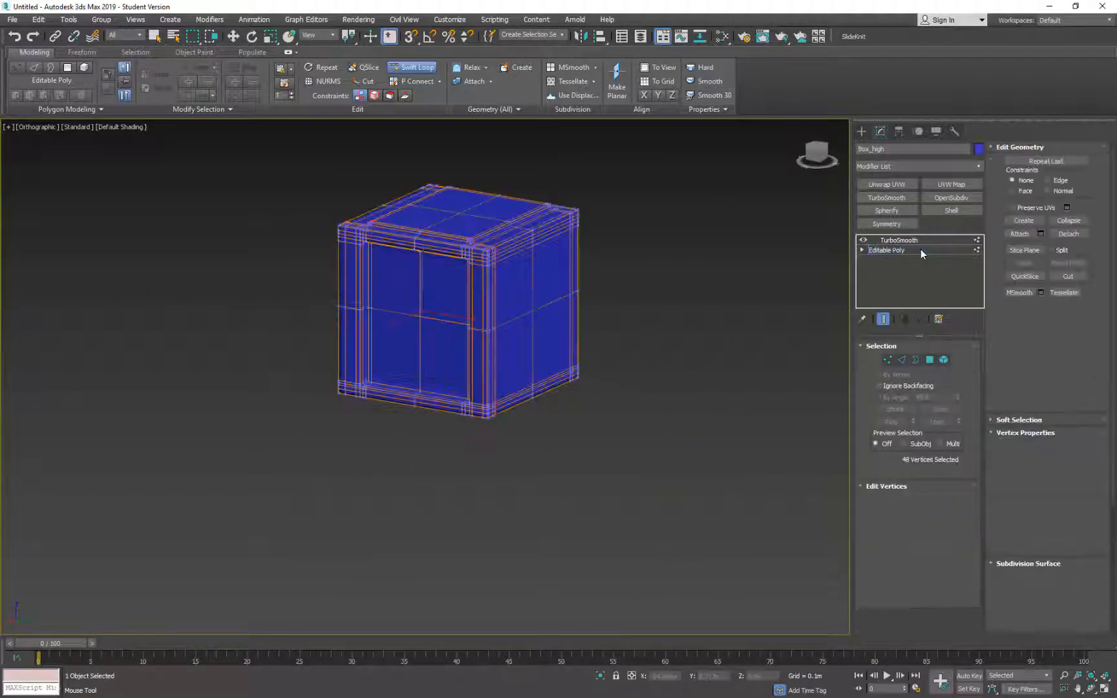
click(925, 241)
key(w)
alt+middle_drag(649, 289, 647, 259)
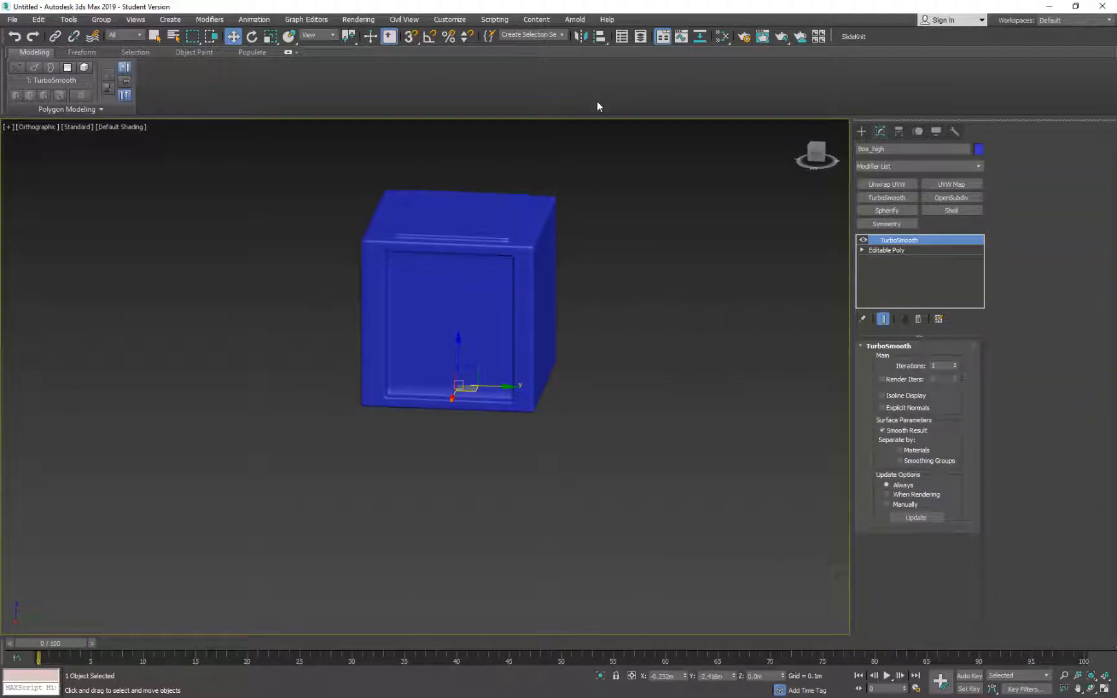
alt+middle_drag(591, 212, 562, 327)
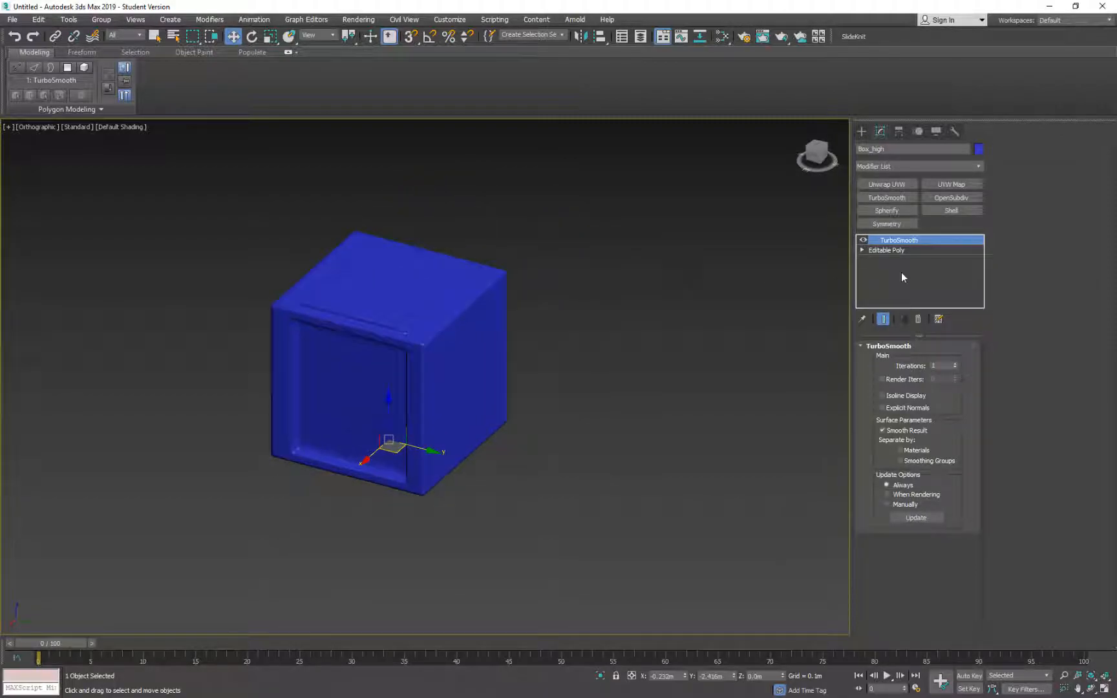
right_click(713, 313)
click(731, 262)
alt+middle_drag(570, 265, 605, 292)
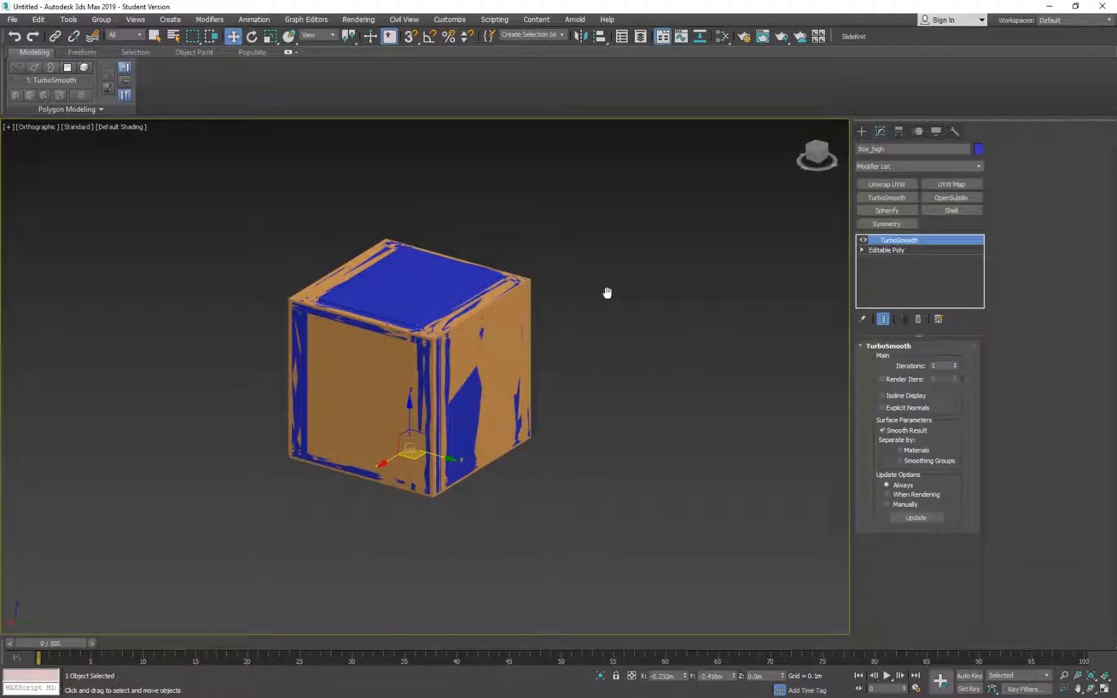
Step: Select the low-poly box and export only the selection as the FBX file Box_low into the Week 05 folder
click(536, 293)
click(518, 286)
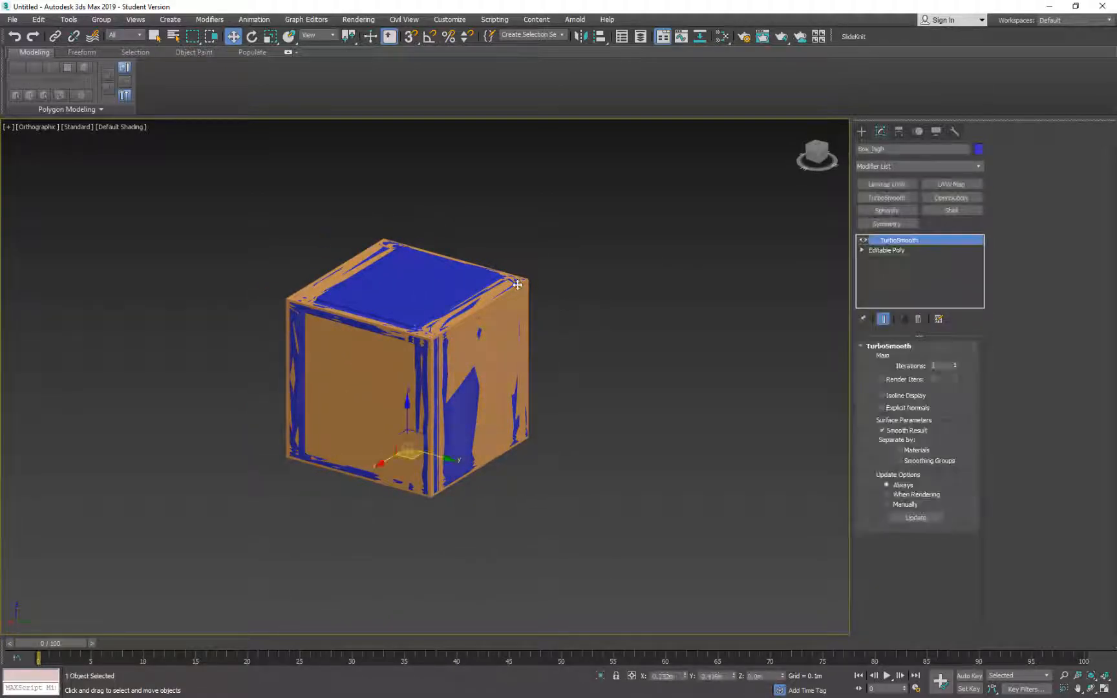
click(526, 285)
click(187, 203)
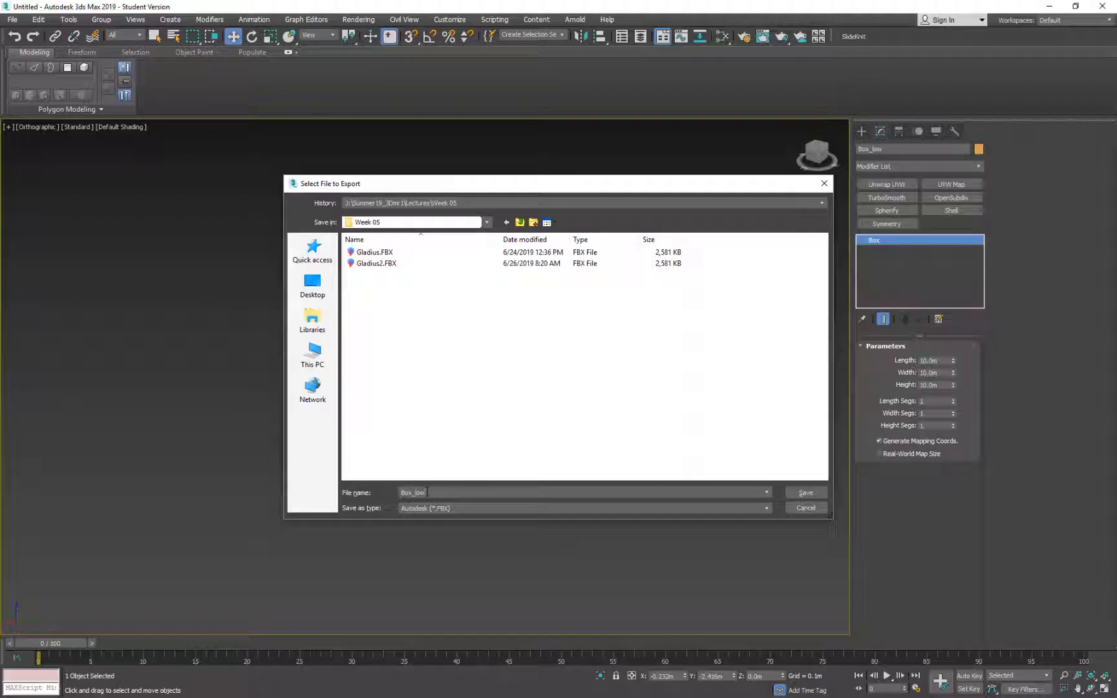
key(Return)
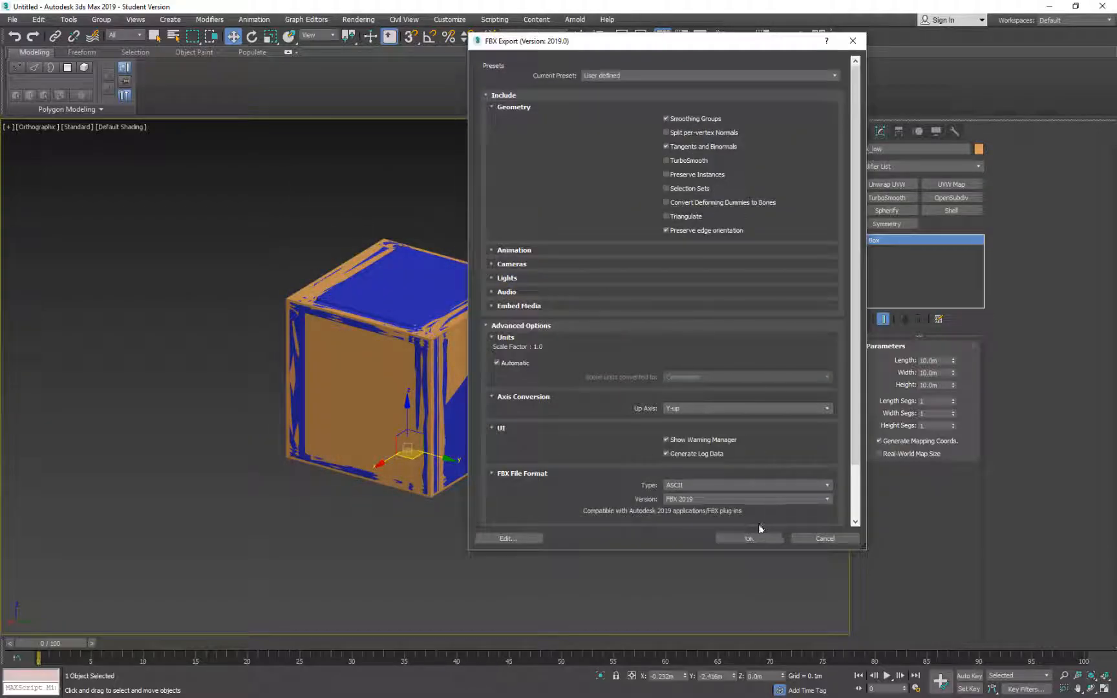
click(749, 540)
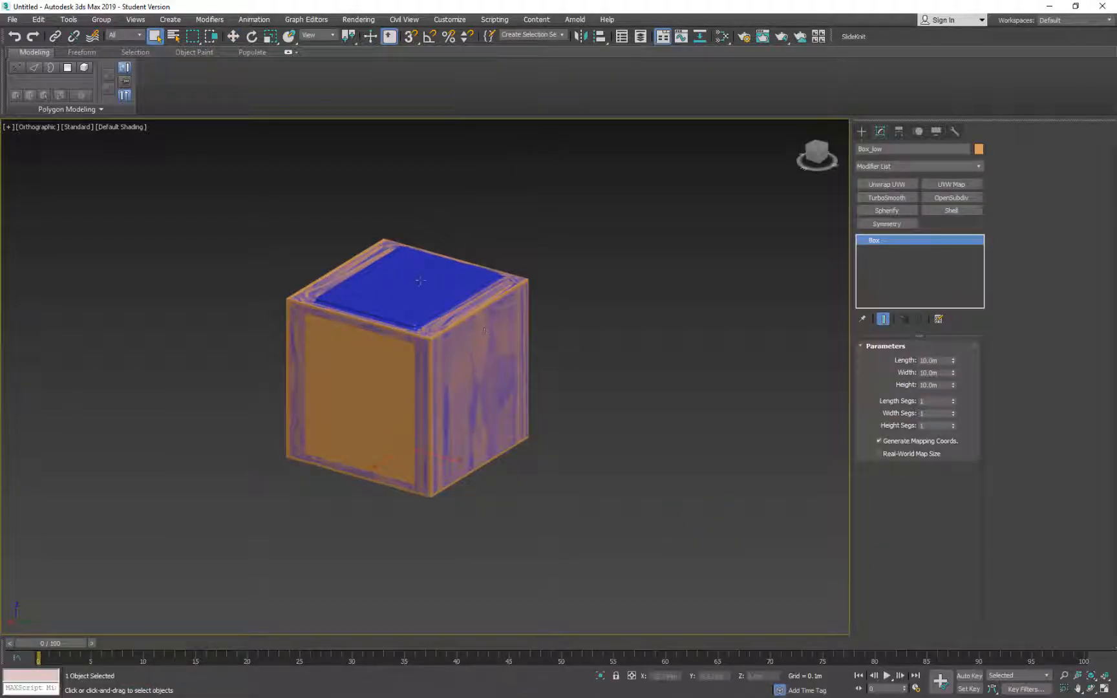
Step: Select Box_high and convert it to an Editable Poly, collapsing its TurboSmooth modifier
click(419, 280)
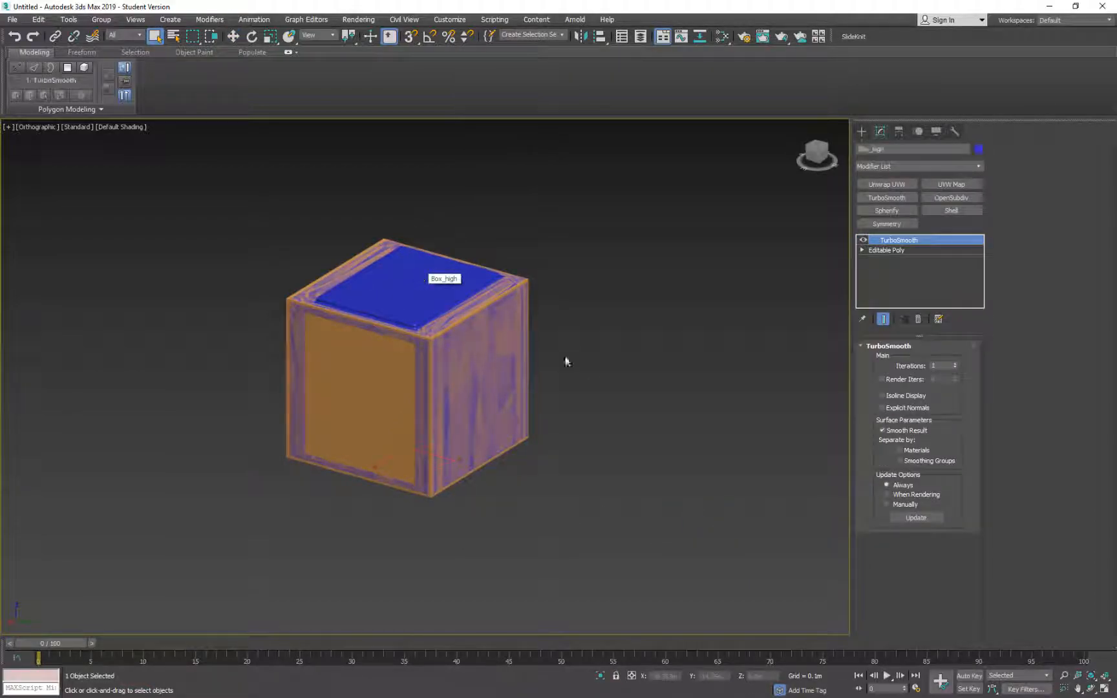
right_click(637, 382)
mouse_move(698, 498)
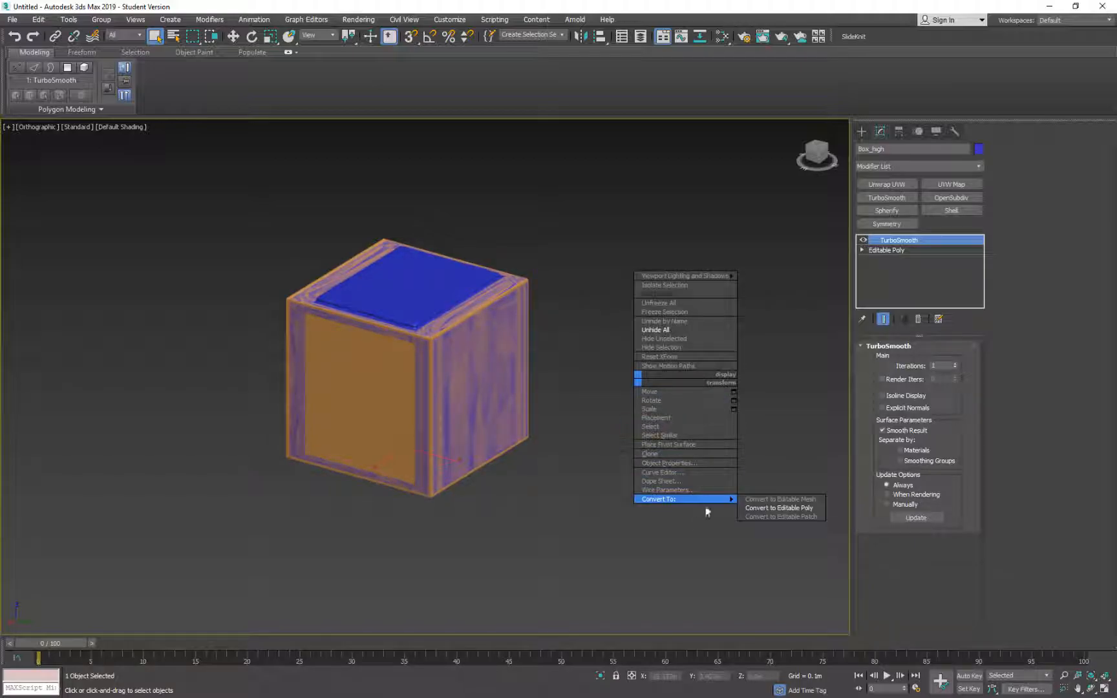
click(763, 509)
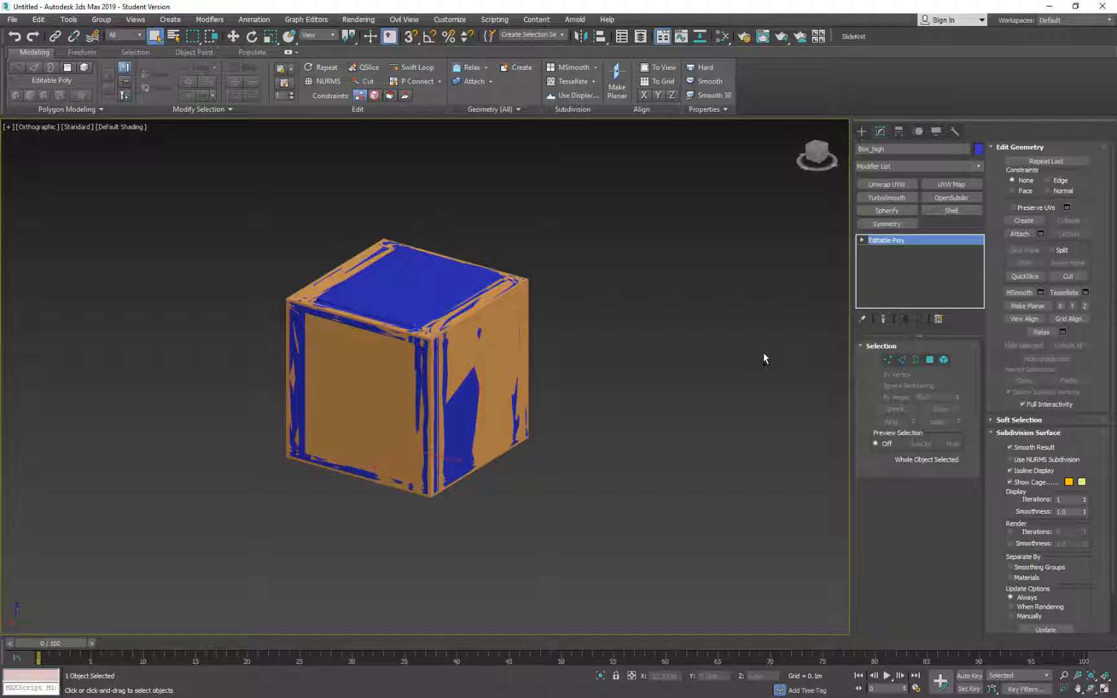
Step: Export the selected high-poly box as Box_high.FBX into the Week 05 folder
click(247, 250)
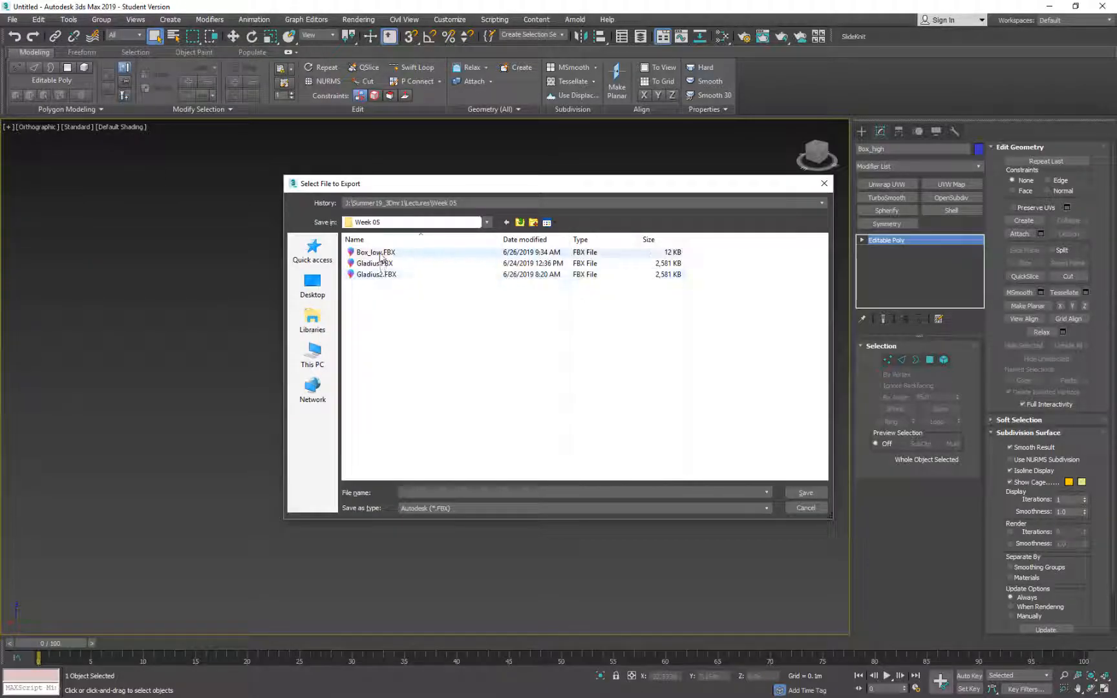
click(387, 252)
double_click(418, 492)
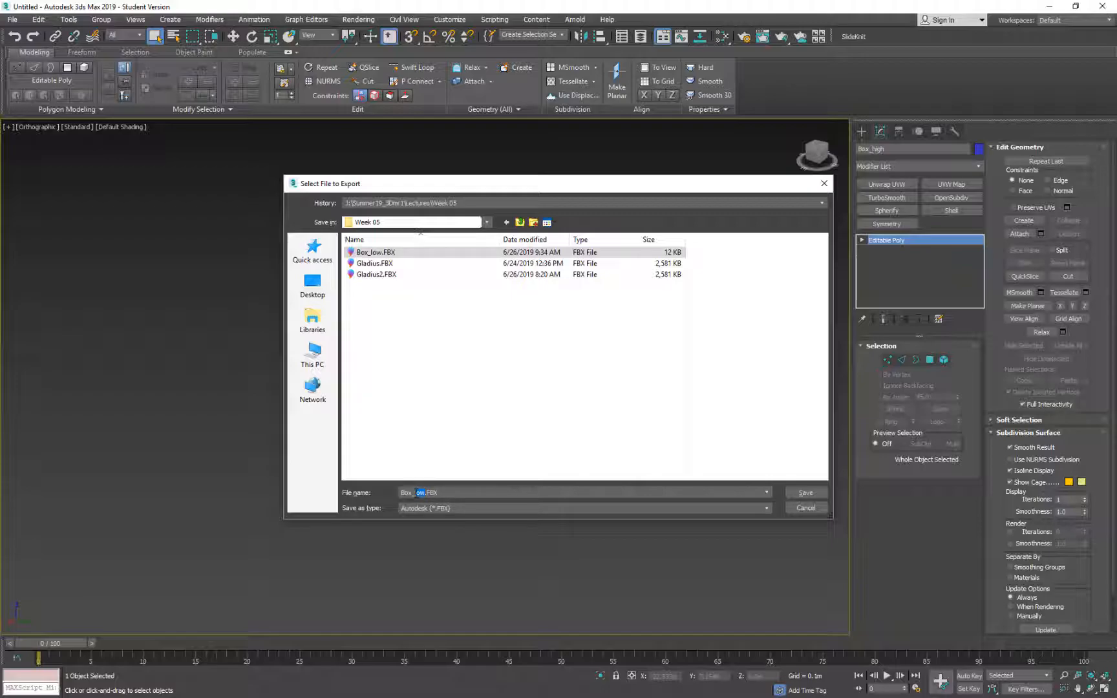
text(high)
click(806, 493)
click(749, 538)
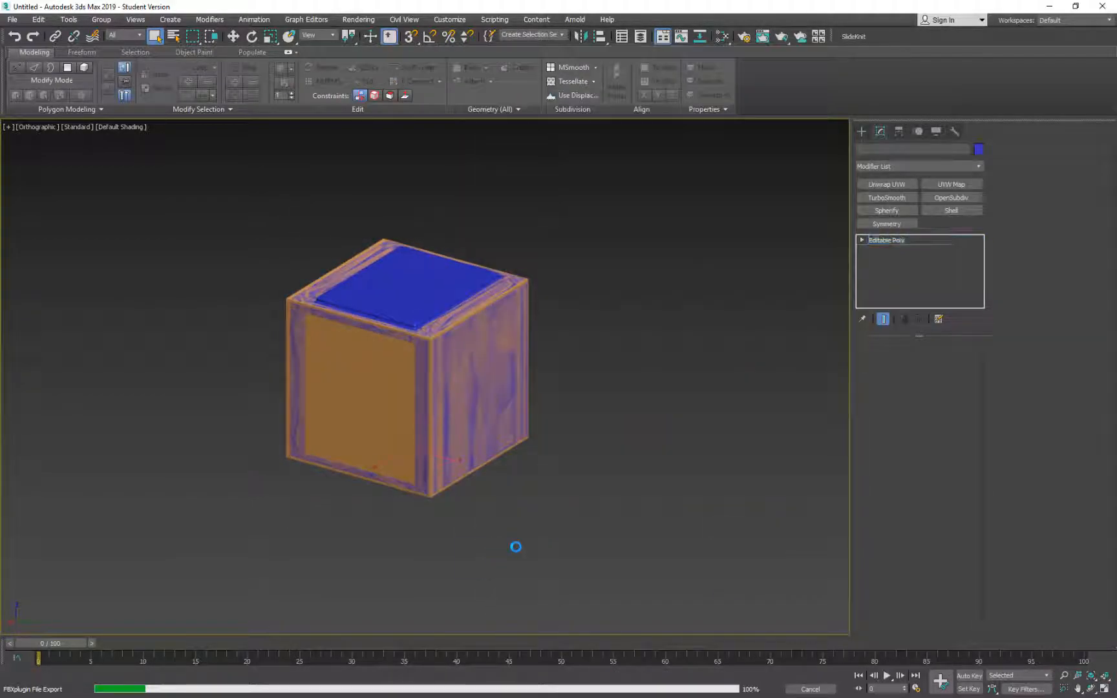
Step: Display the viewport statistics and select the low-poly and high-poly boxes in turn
key(7)
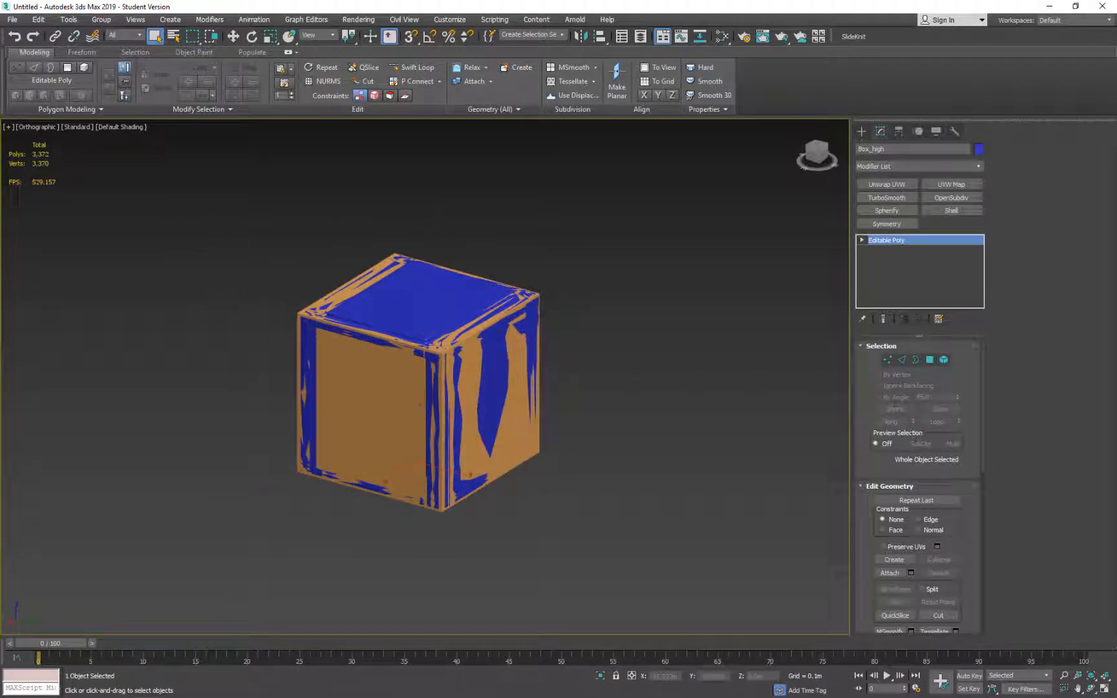
click(476, 362)
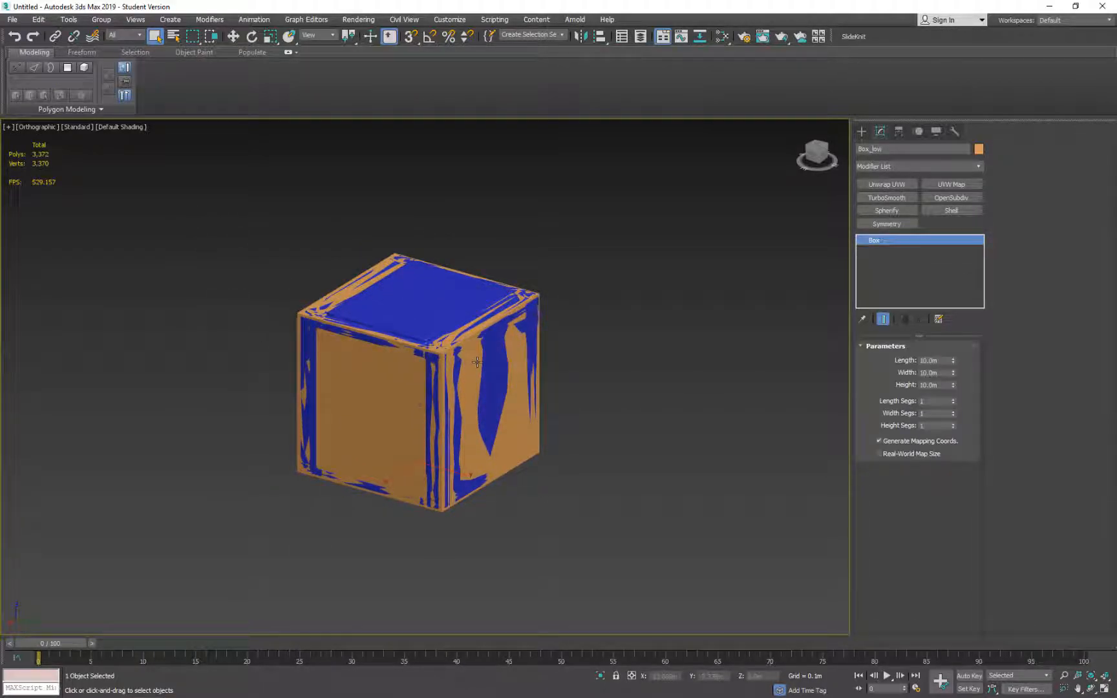
click(476, 362)
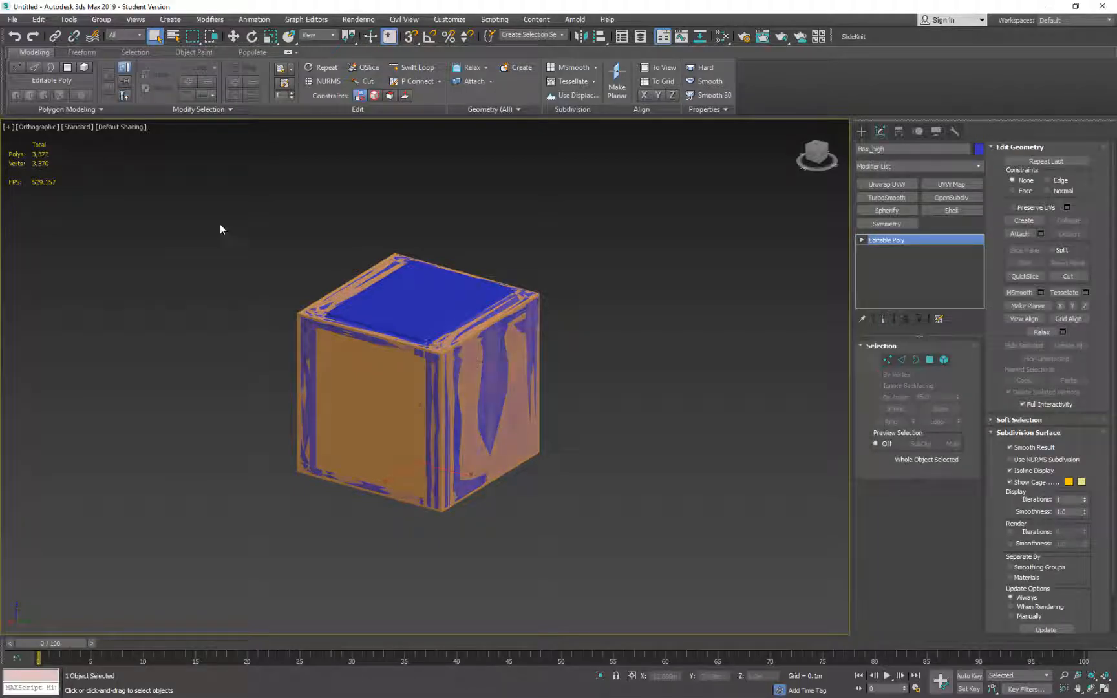
Step: Configure the viewport statistics to Total + Selection, enabling Triangle Count and disabling Vertex Count and Frames Per Second
click(8, 126)
click(43, 262)
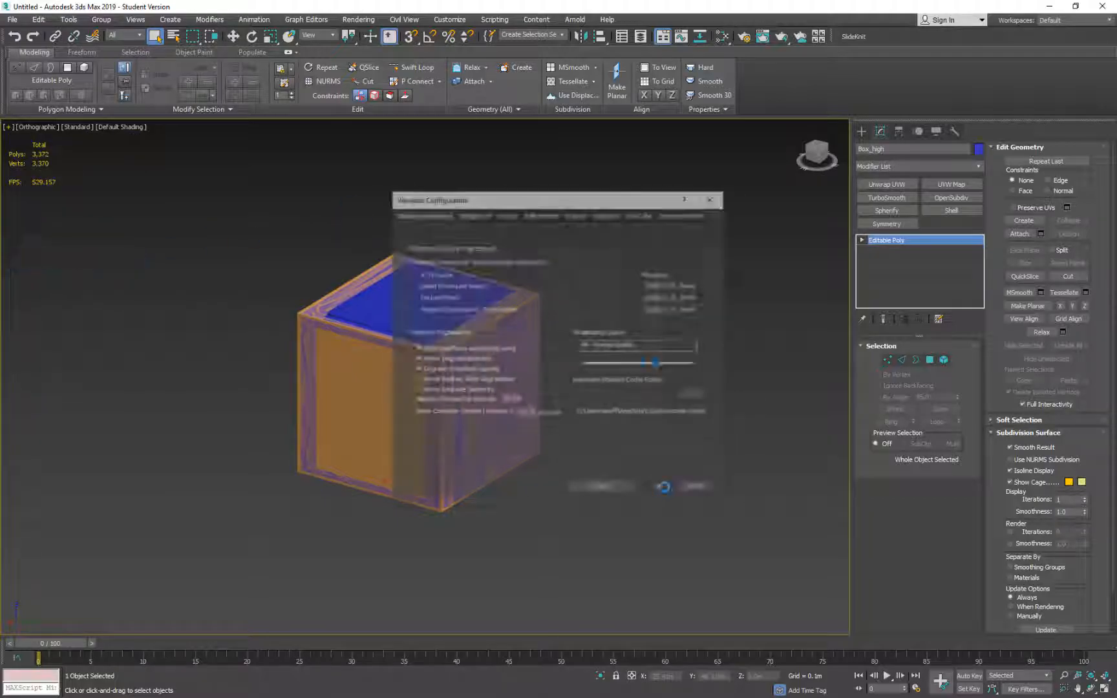
click(607, 214)
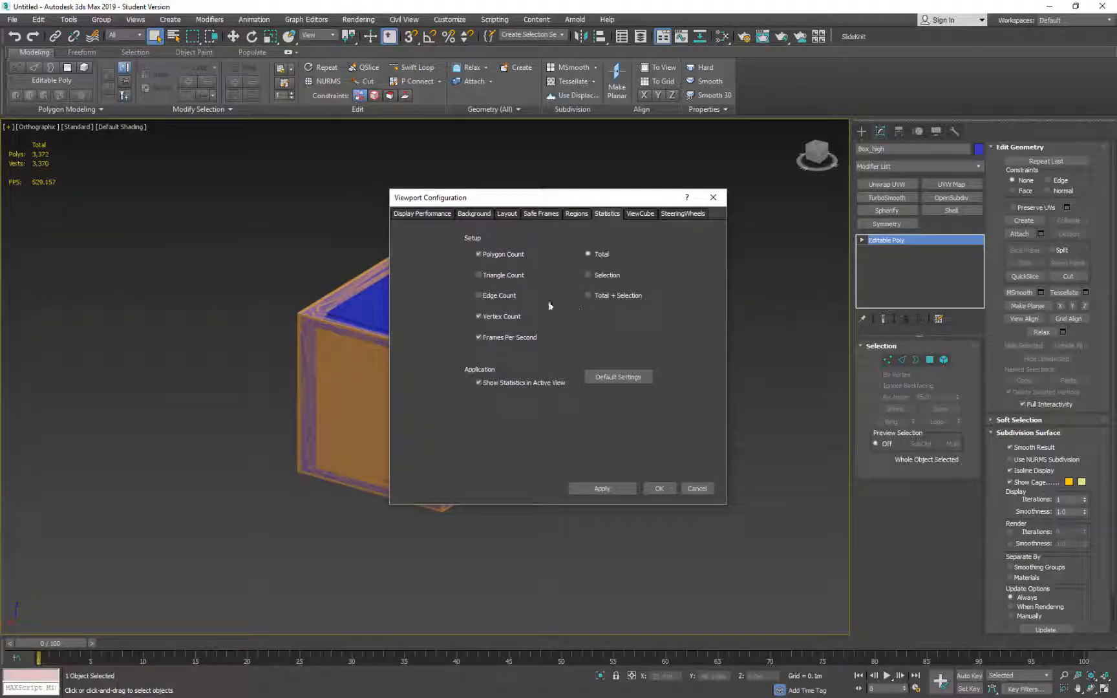
click(607, 296)
click(494, 275)
click(479, 317)
click(647, 489)
Step: Select the low-poly box to compare its polygon and triangle counts with those of the high-poly box
middle_drag(628, 380, 646, 423)
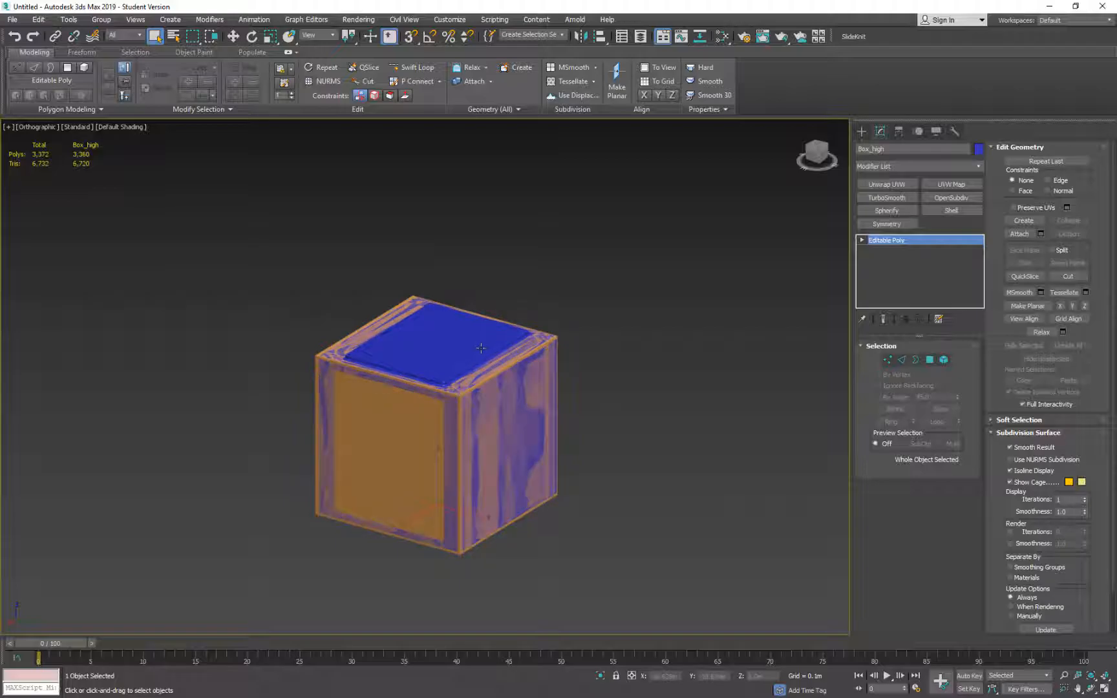
click(434, 397)
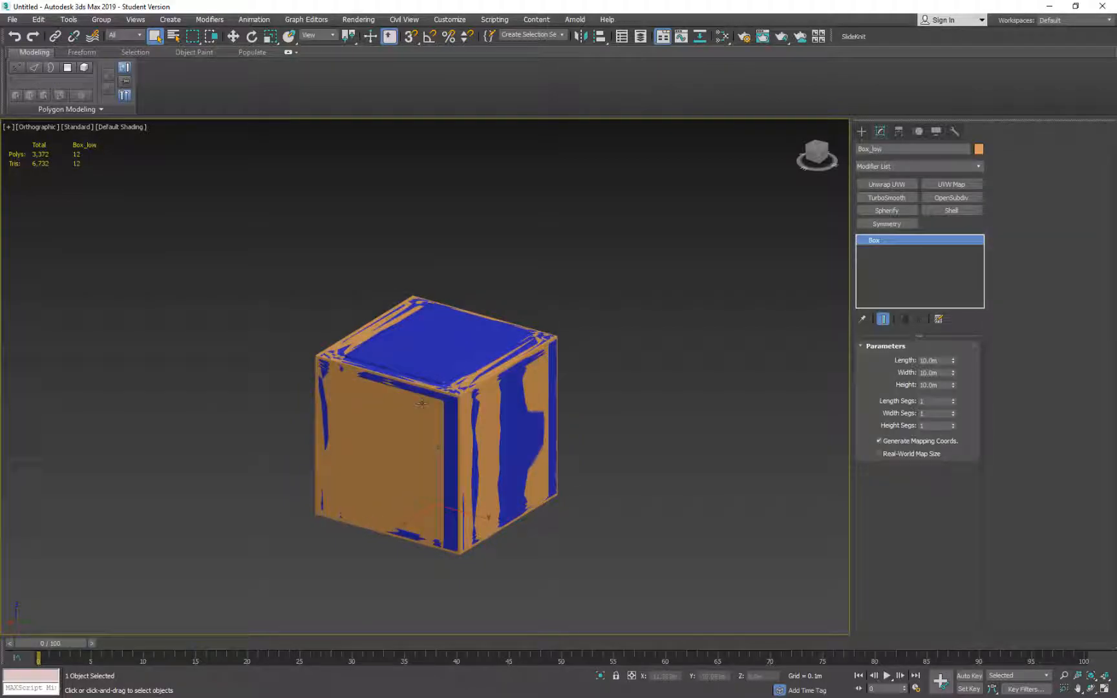
mouse_move(270, 311)
alt+middle_down()
mouse_move(201, 315)
mouse_move(274, 306)
alt+middle_up()
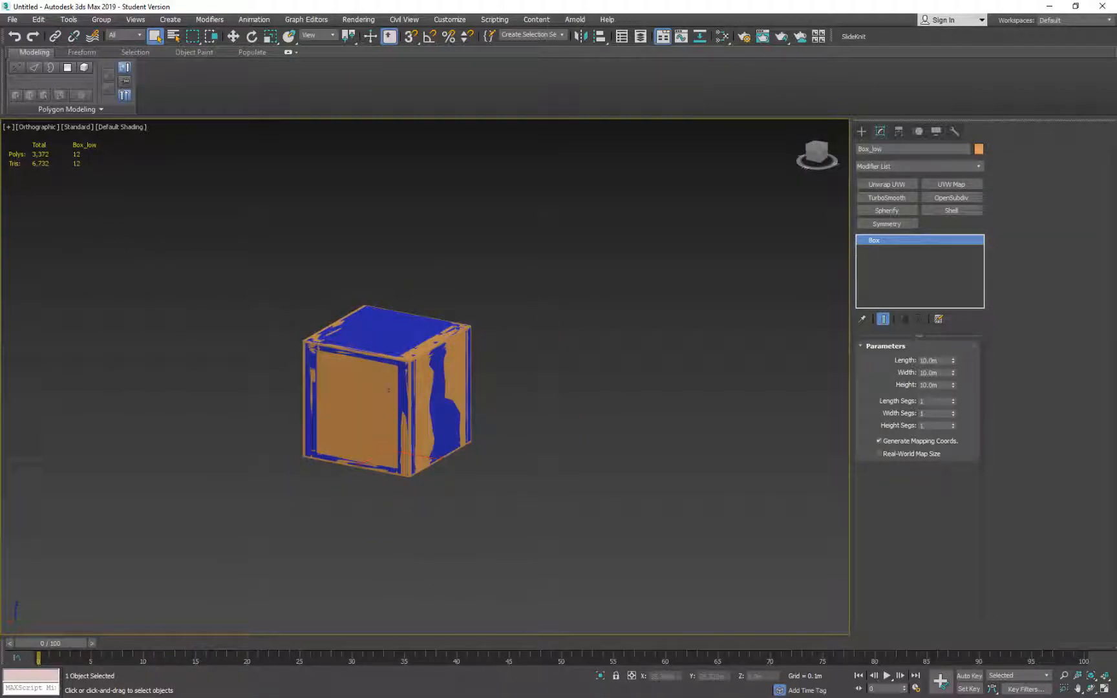
Step: Switch to Substance Painter and create a PBR - Metallic Roughness project from Box_low.FBX in the Week 05 folder
click(1049, 6)
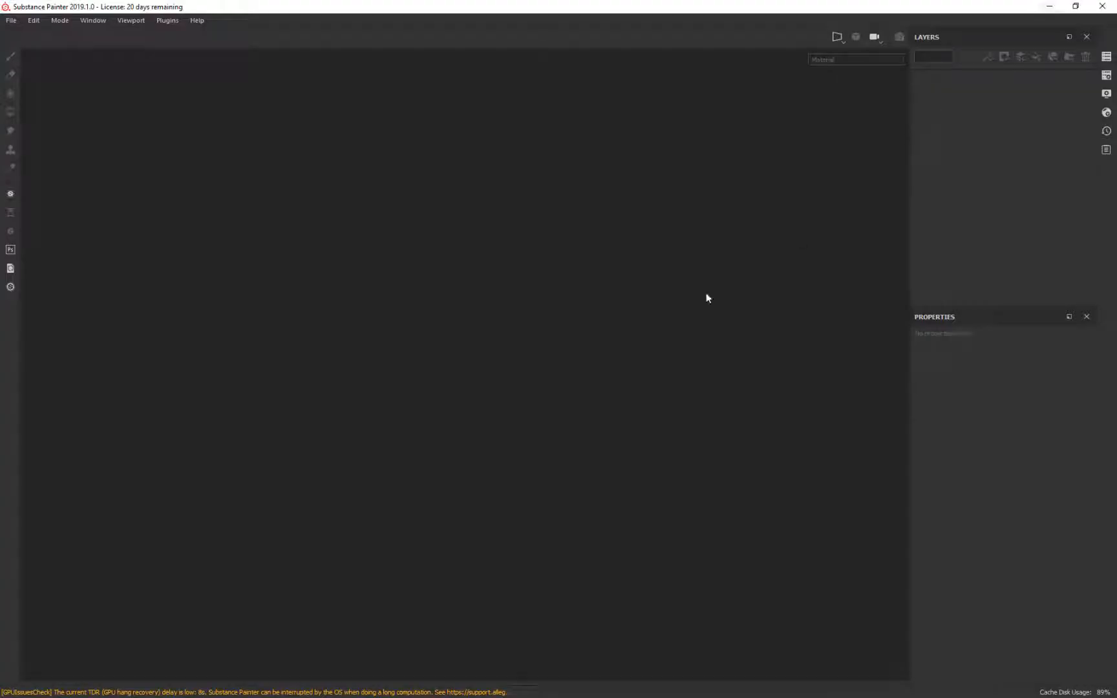
click(11, 20)
click(26, 33)
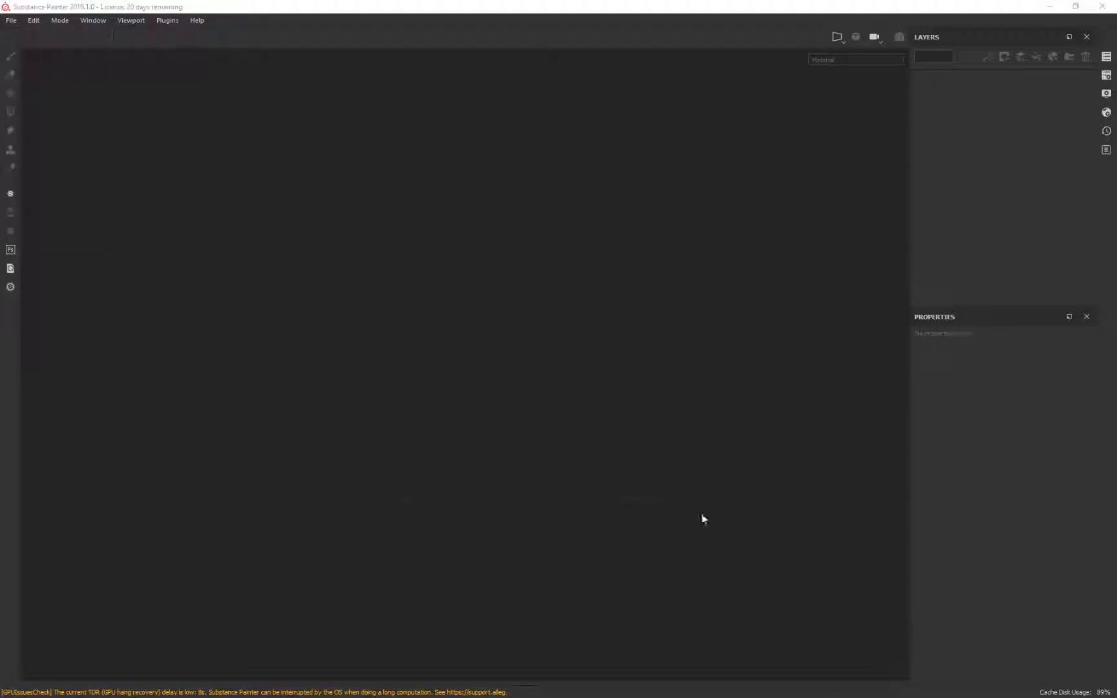
click(704, 239)
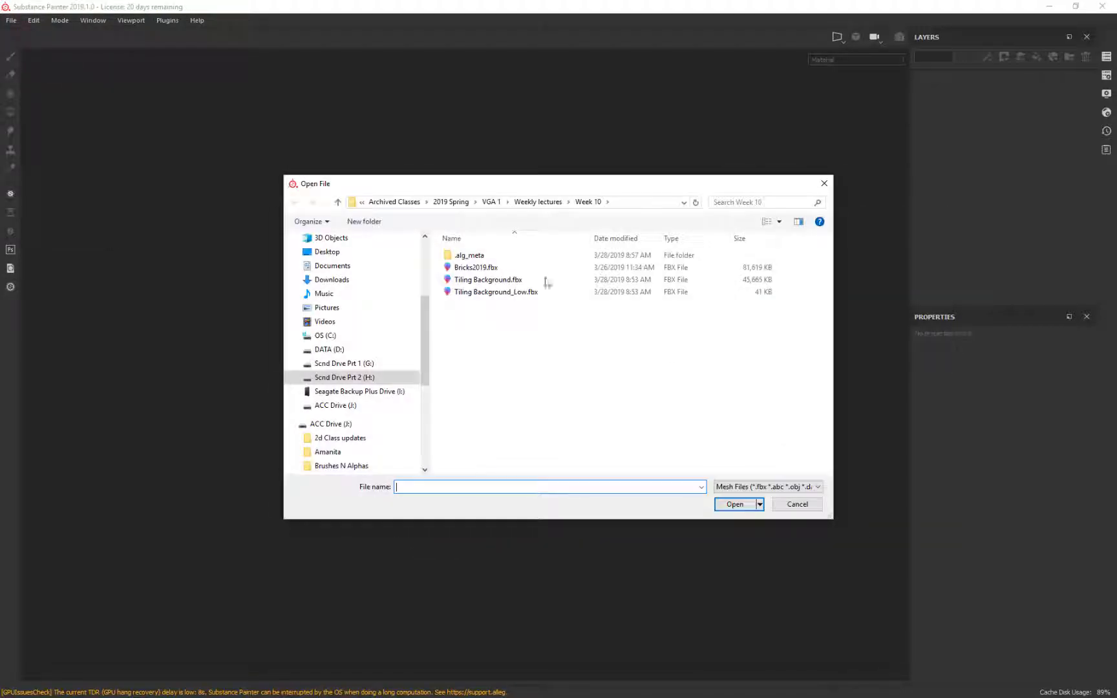
right_click(592, 342)
mouse_move(609, 361)
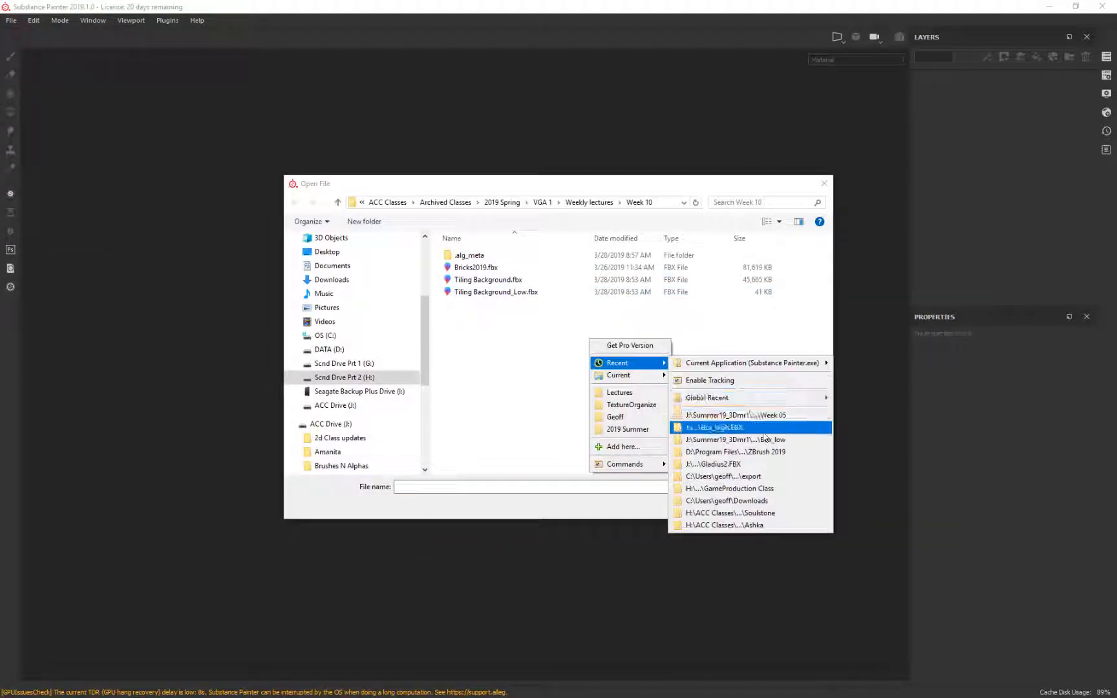
click(724, 414)
click(468, 267)
click(726, 504)
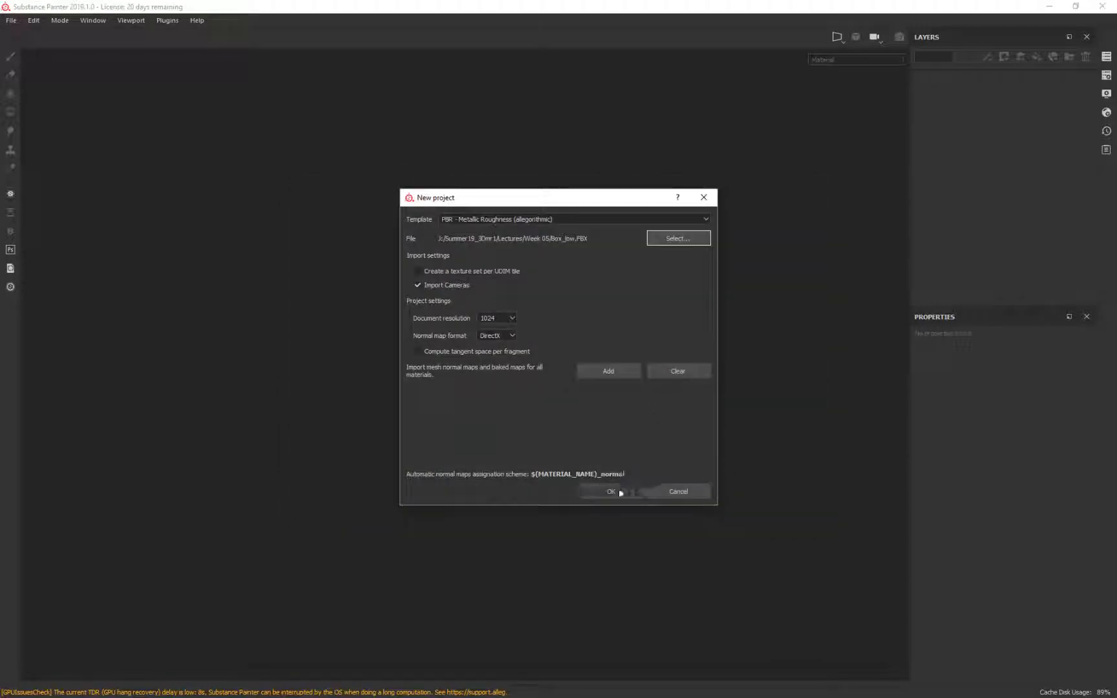
click(616, 490)
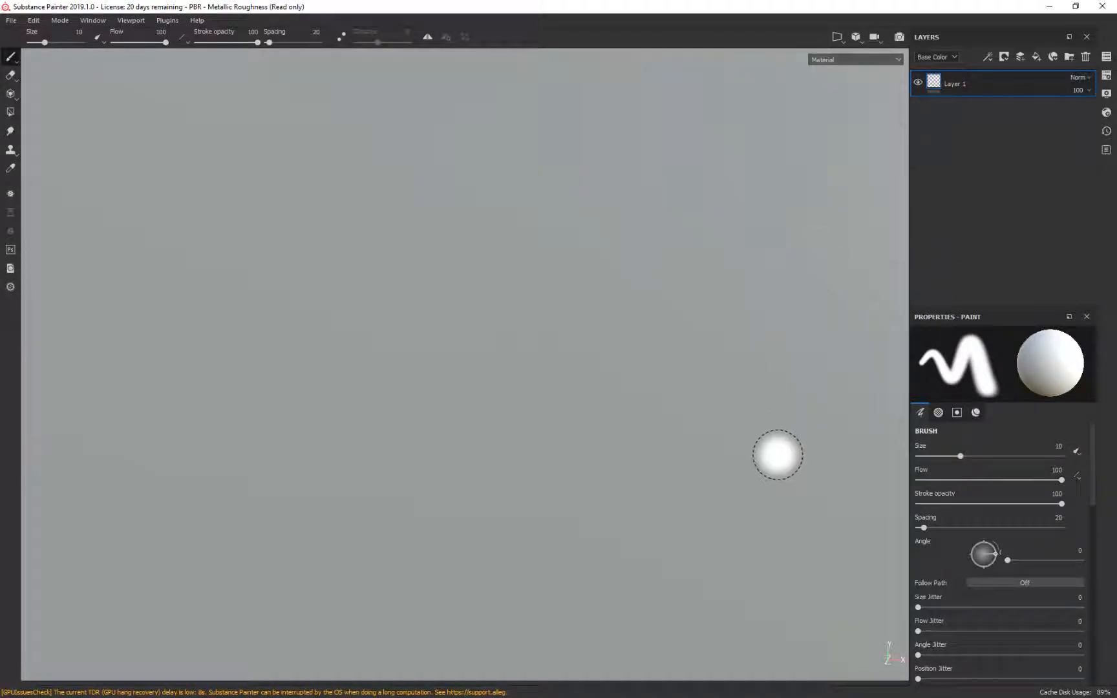
Step: Open the mesh map baking settings for the box and set the output size to 4096
key(f)
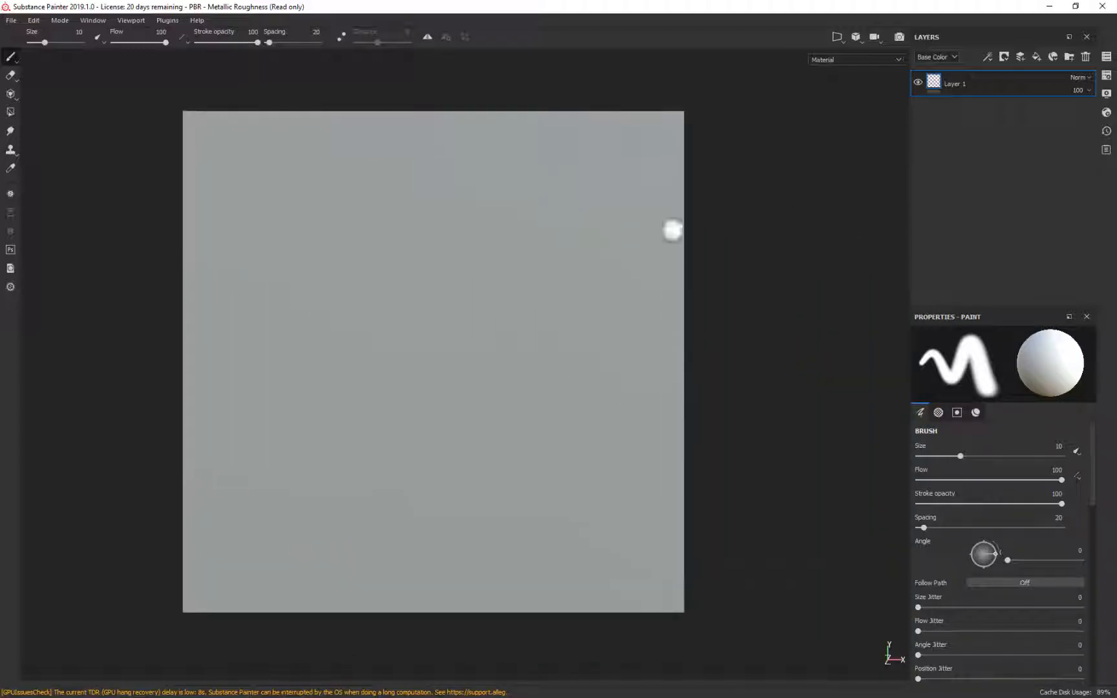
alt+drag(672, 230, 568, 356)
alt+right_drag(755, 468, 684, 87)
alt+middle_drag(725, 201, 561, 364)
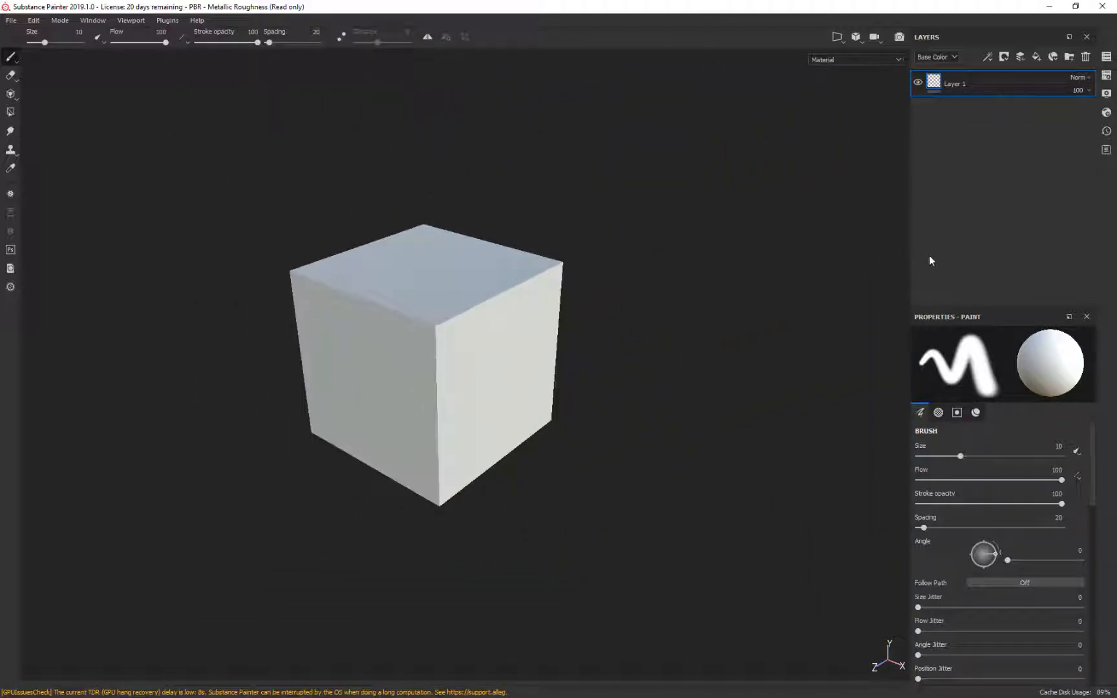
click(1111, 78)
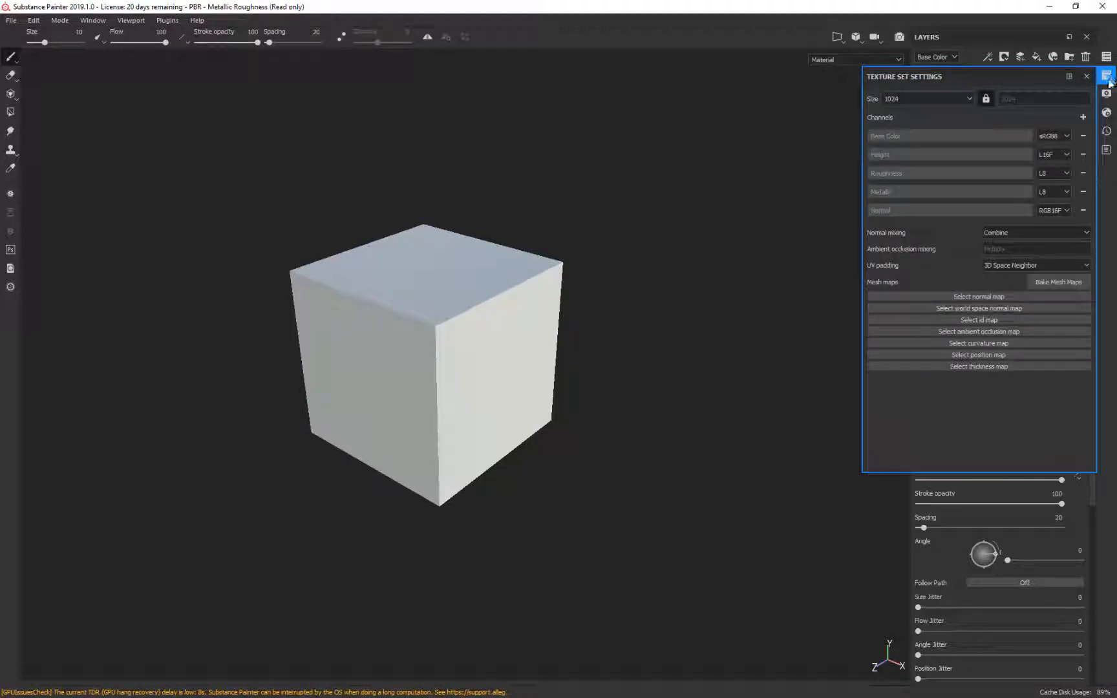
click(1084, 282)
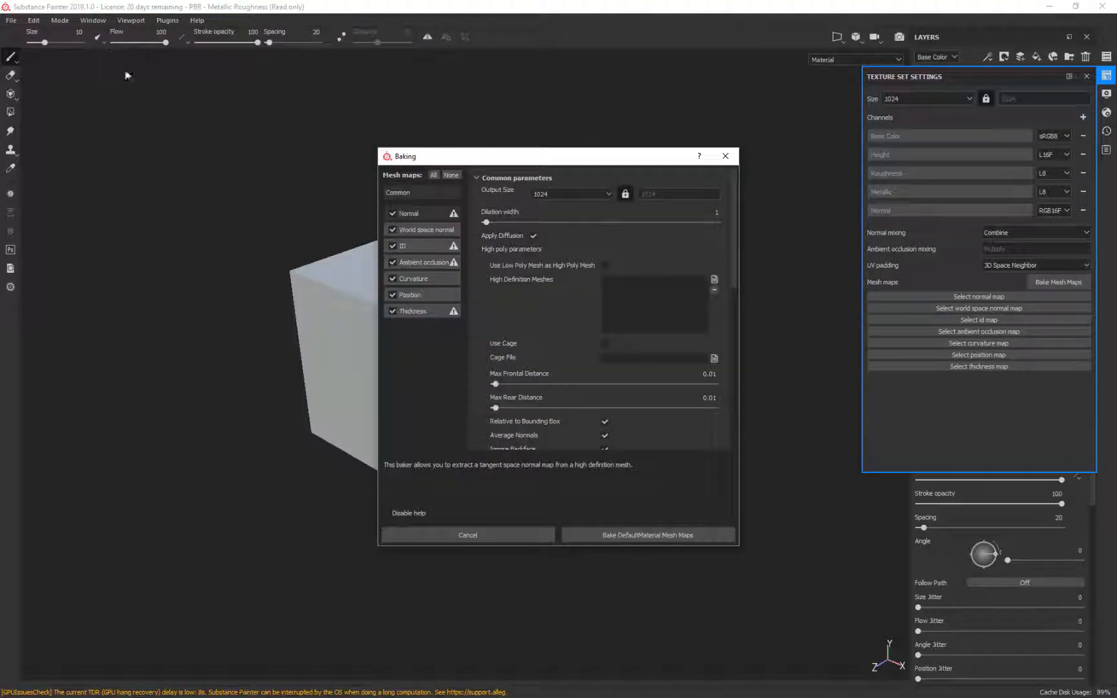
drag(511, 155, 703, 153)
click(763, 192)
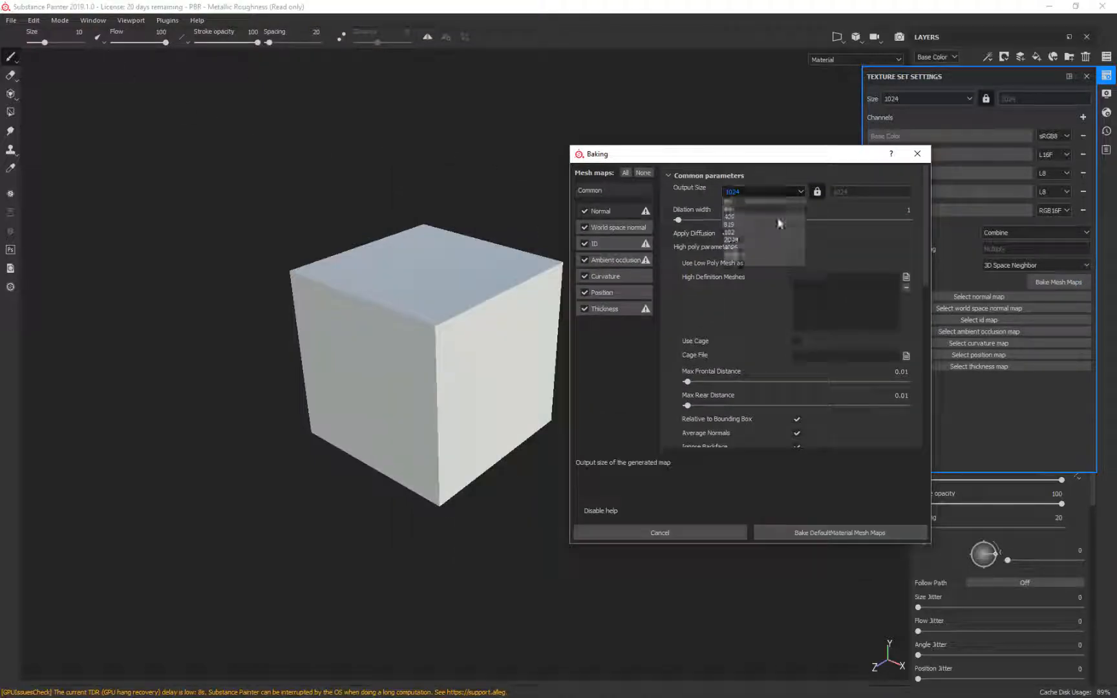
click(749, 256)
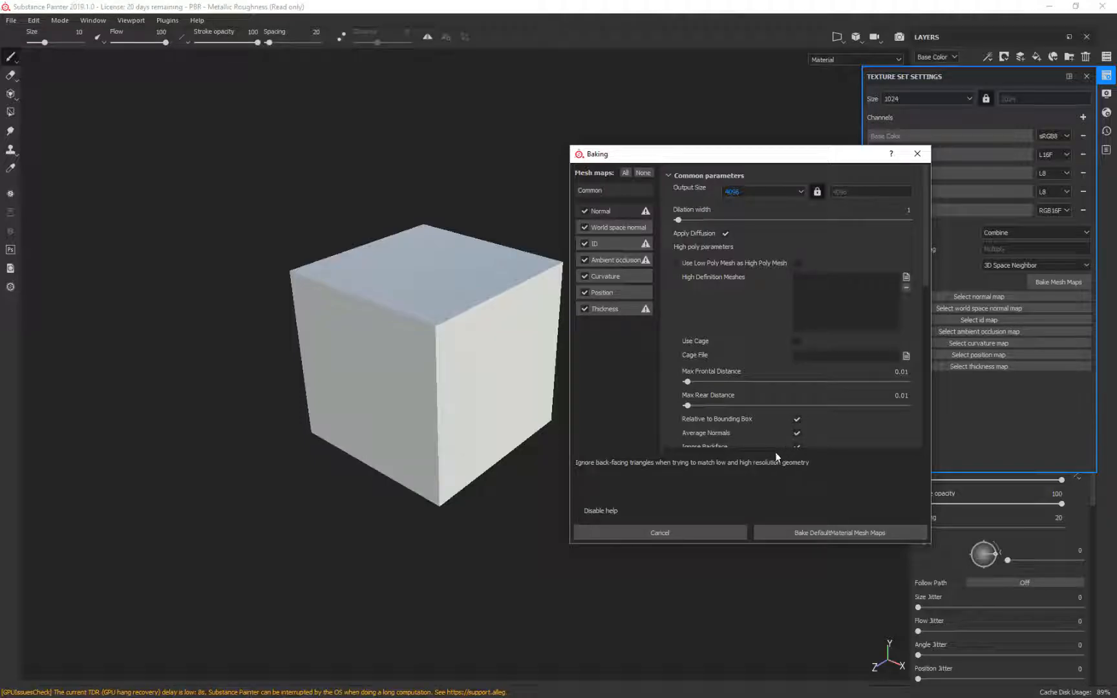
Step: Load Box_high.FBX as the high definition mesh and bake the DefaultMaterial mesh maps
click(907, 277)
click(457, 256)
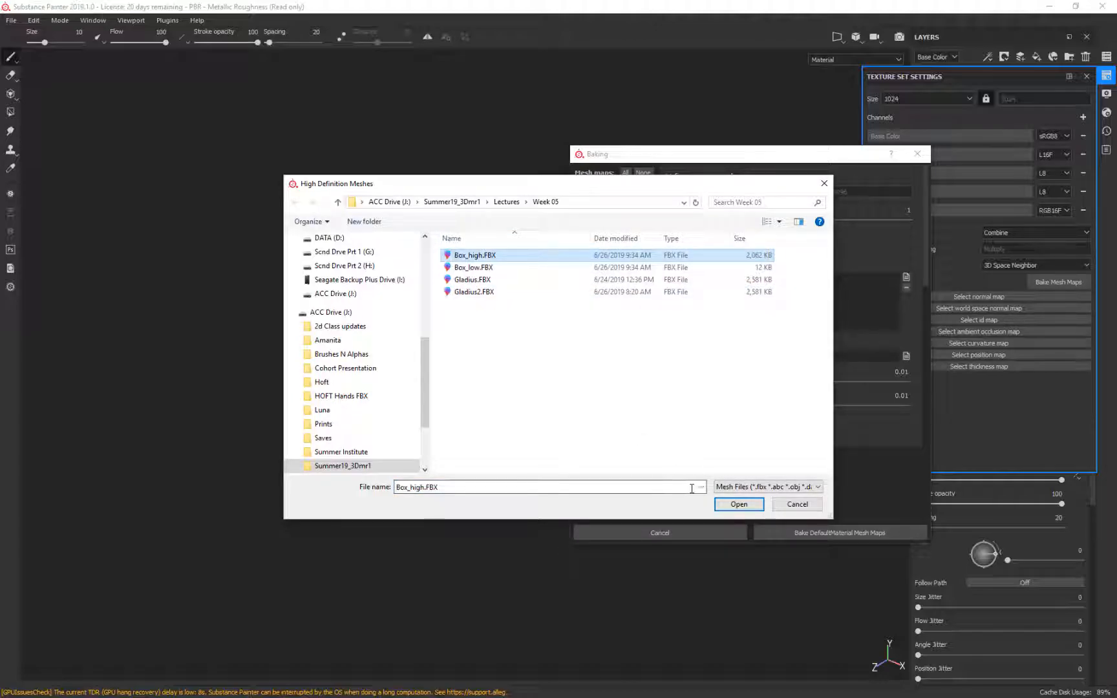
click(739, 505)
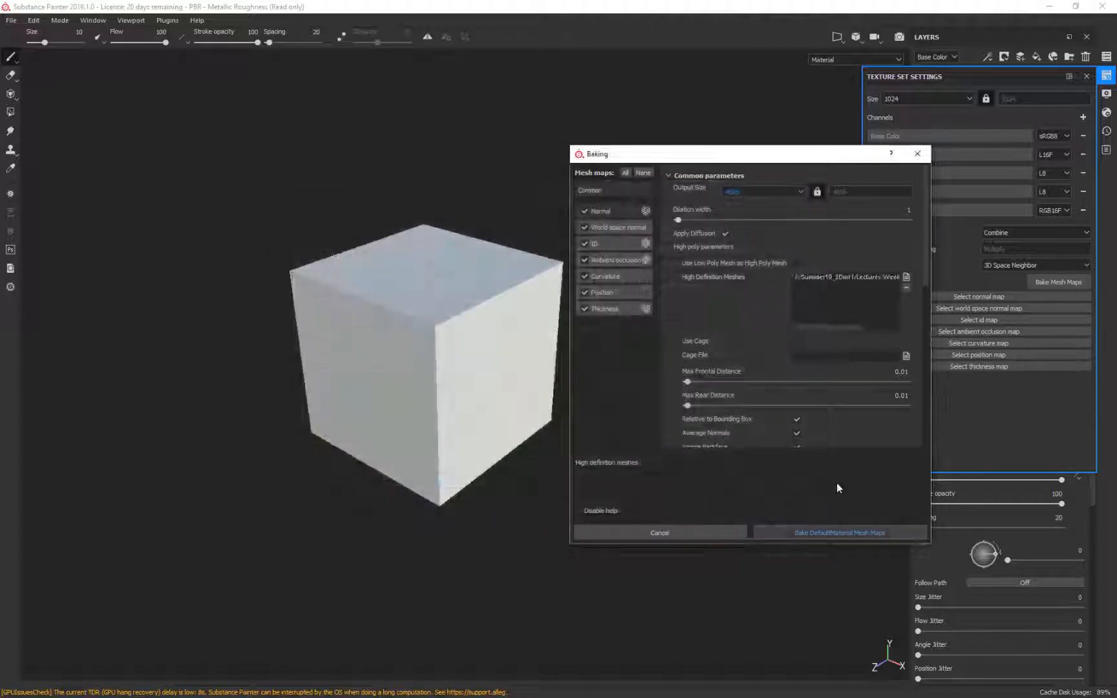
click(811, 534)
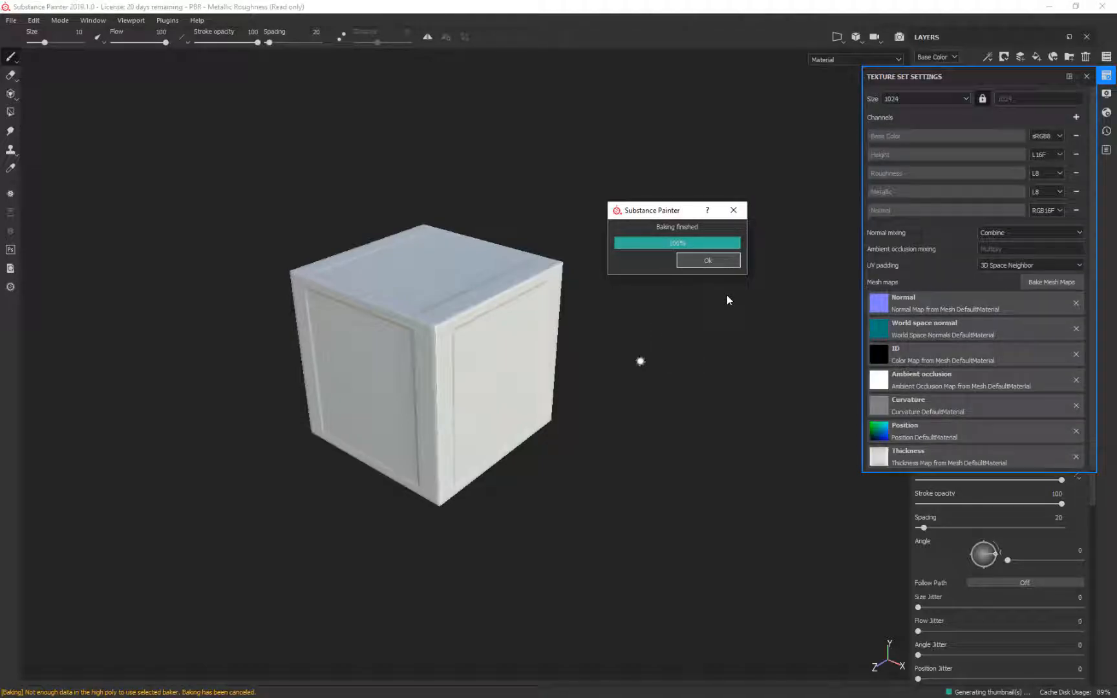
click(708, 260)
Step: Examine the baked panel details on the box from several sides and under different lighting angles
mouse_move(721, 294)
middle_down()
mouse_move(745, 379)
mouse_move(706, 285)
middle_up()
alt+drag(684, 267, 729, 292)
mouse_move(729, 293)
shift+right_down()
mouse_move(630, 279)
mouse_move(676, 304)
shift+right_up()
alt+drag(679, 323, 671, 155)
mouse_move(671, 155)
shift+right_down()
mouse_move(574, 145)
mouse_move(688, 157)
shift+right_up()
alt+drag(695, 162, 457, 360)
alt+drag(494, 335, 761, 320)
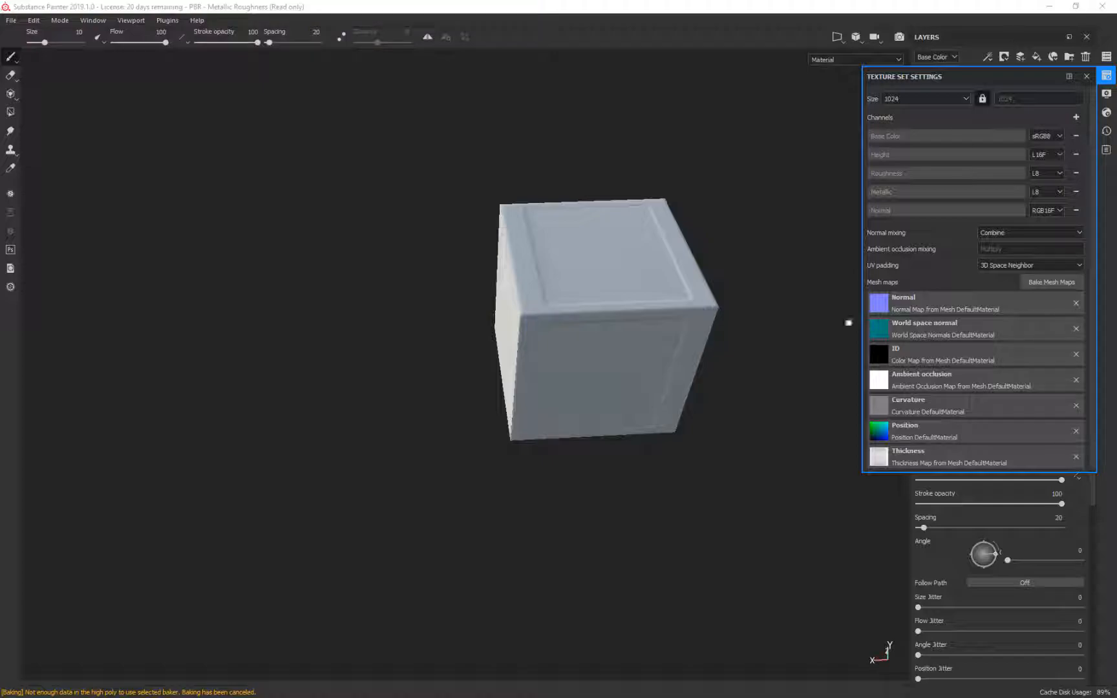
alt+drag(788, 234, 748, 302)
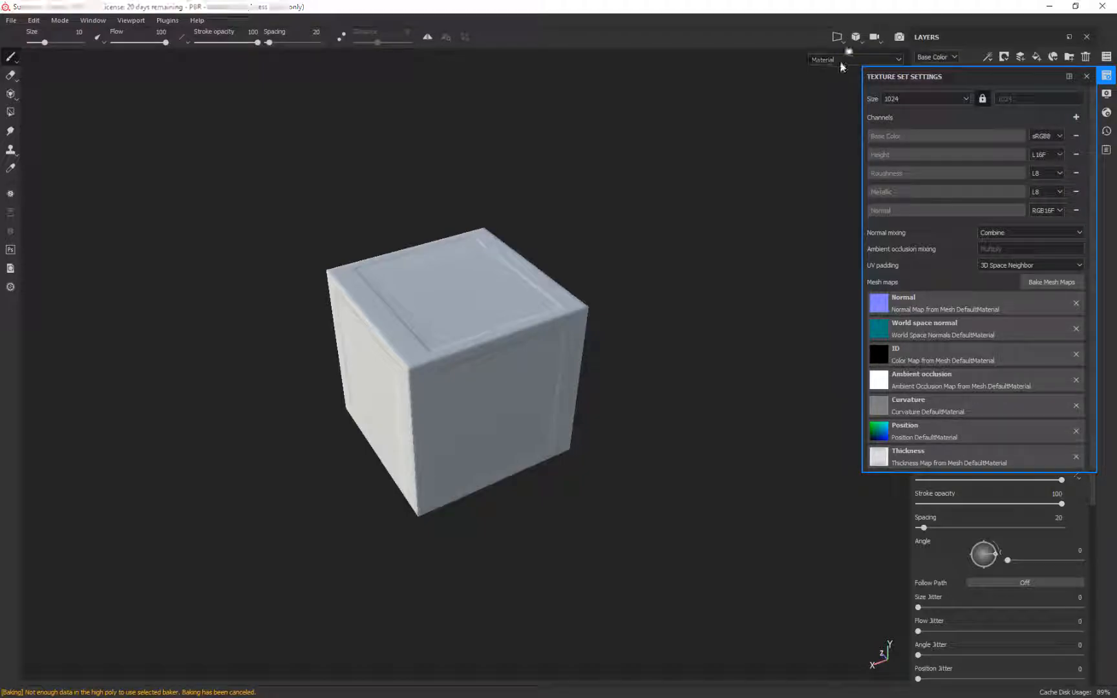
Step: Show the 3D and 2D views side by side, framing the box and its UV layout
click(855, 38)
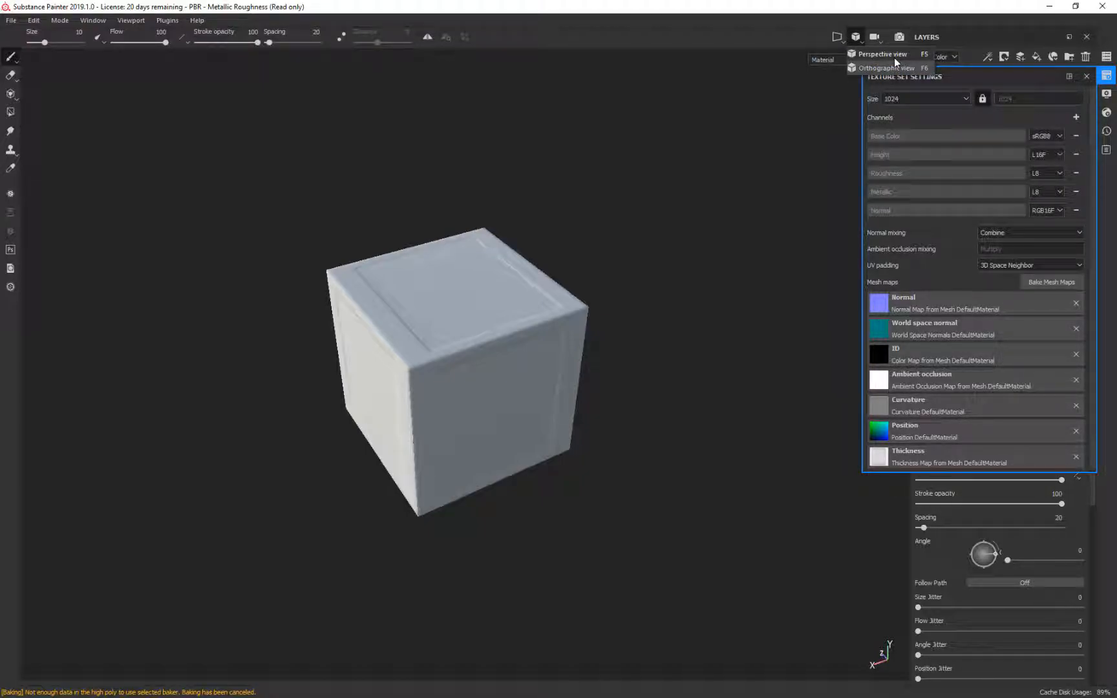
click(837, 38)
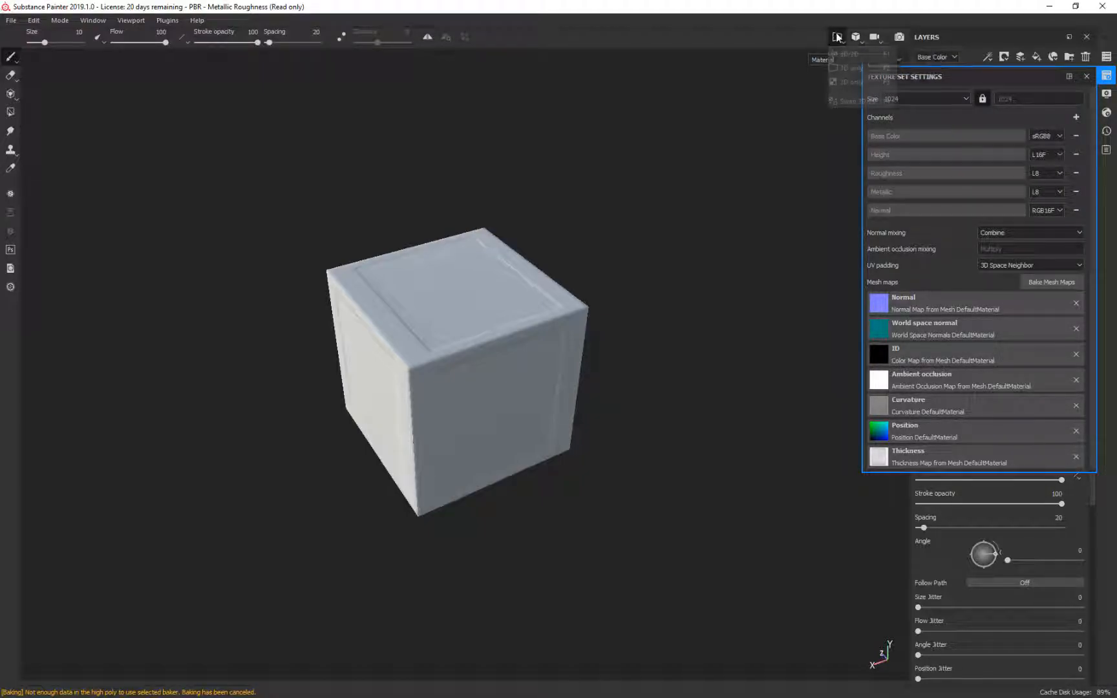
click(849, 54)
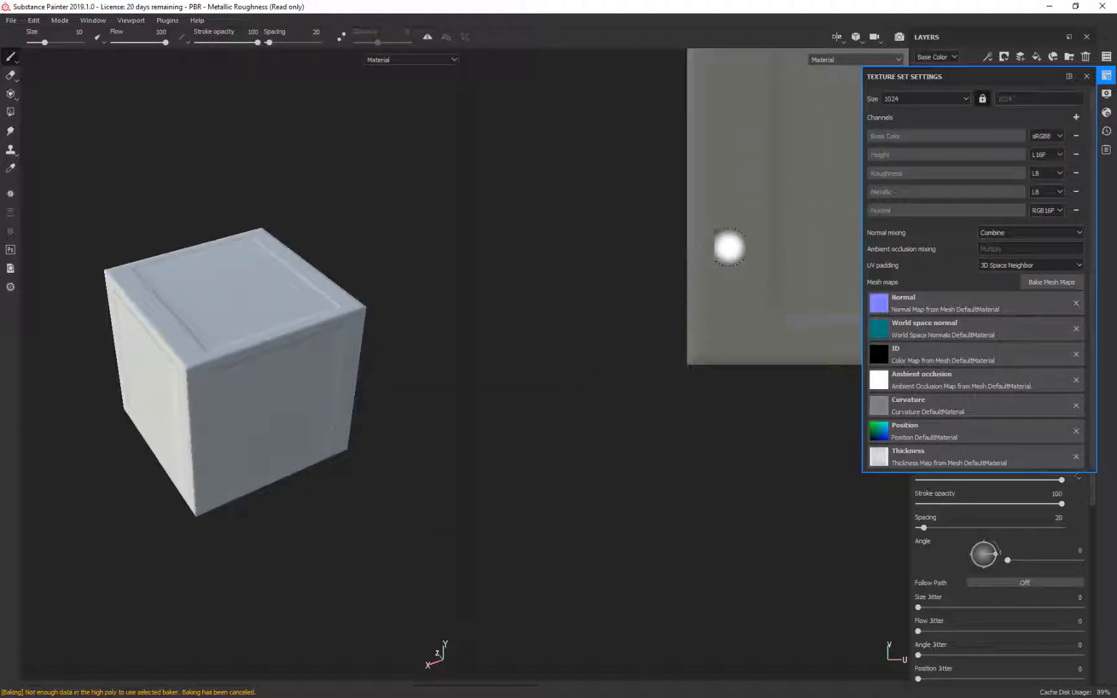
key(f)
alt+drag(716, 606, 732, 642)
alt+right_drag(732, 640, 712, 324)
alt+right_drag(451, 401, 435, 168)
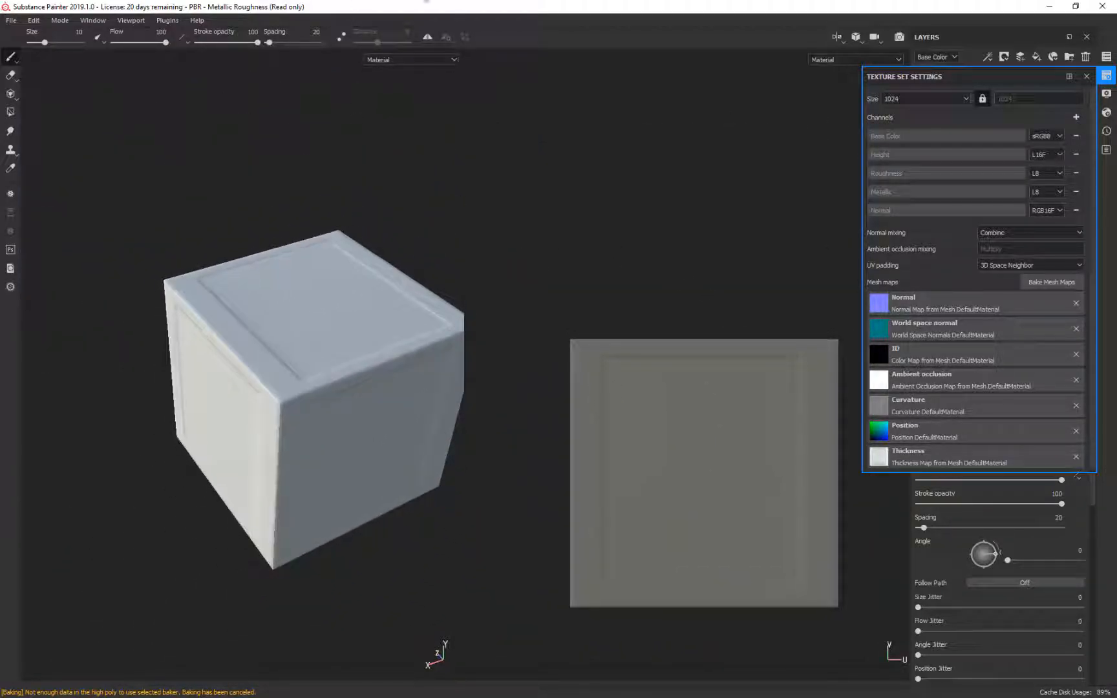
alt+middle_drag(447, 251, 340, 243)
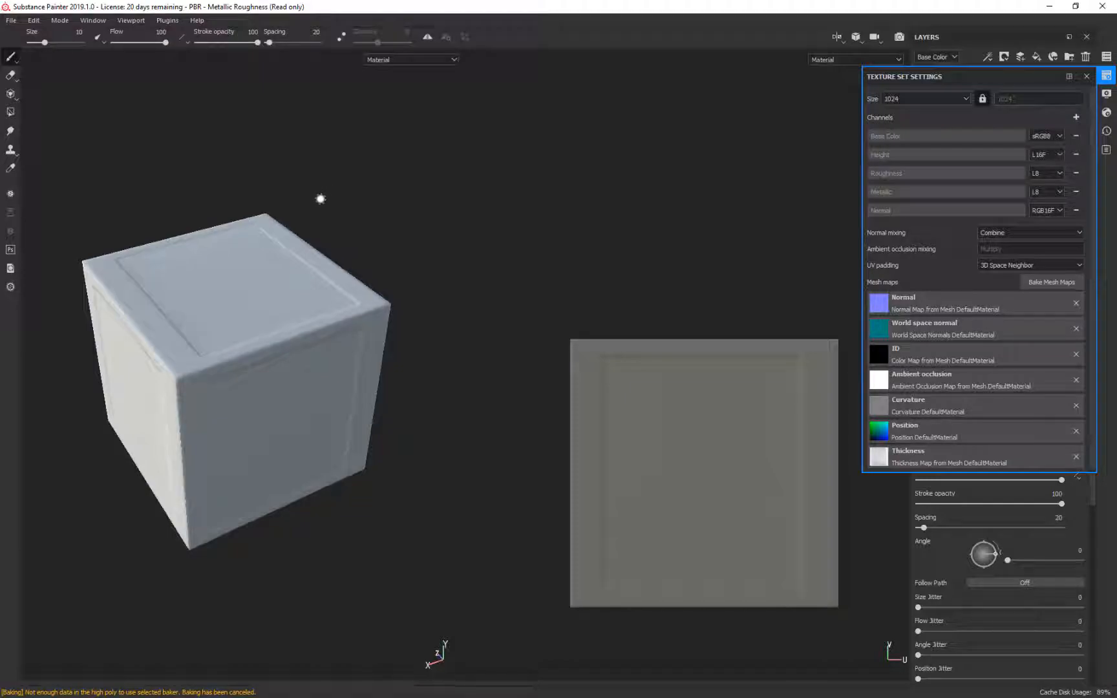
Step: Reload the updated Box_low.FBX as the project mesh through the project configuration
click(34, 20)
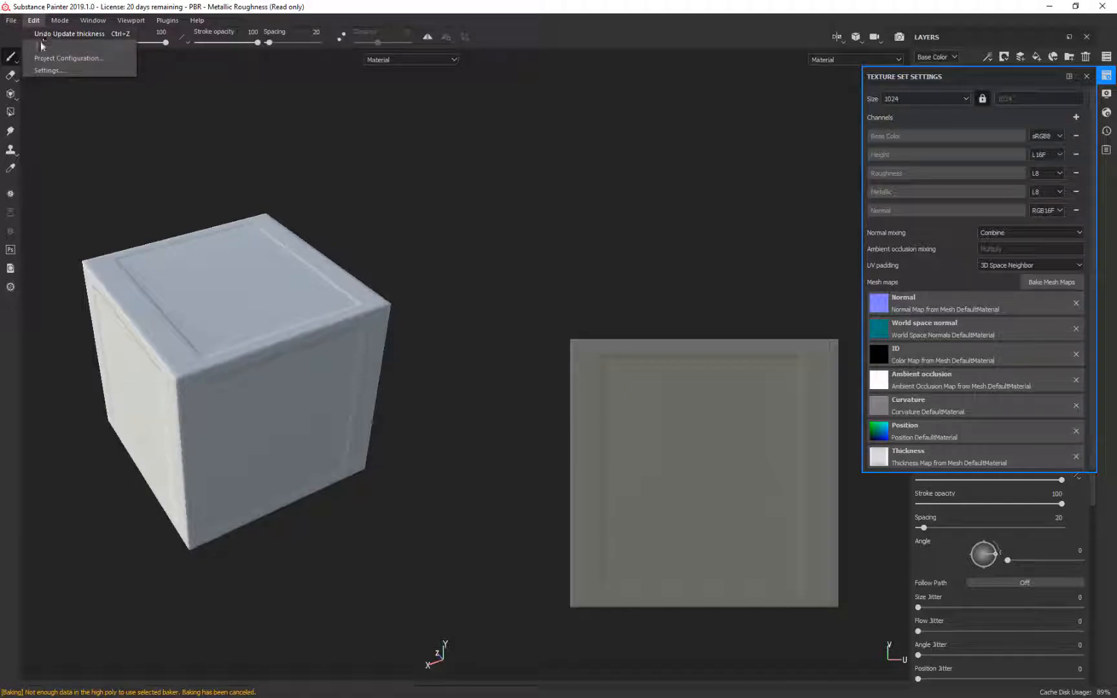
click(52, 58)
click(637, 286)
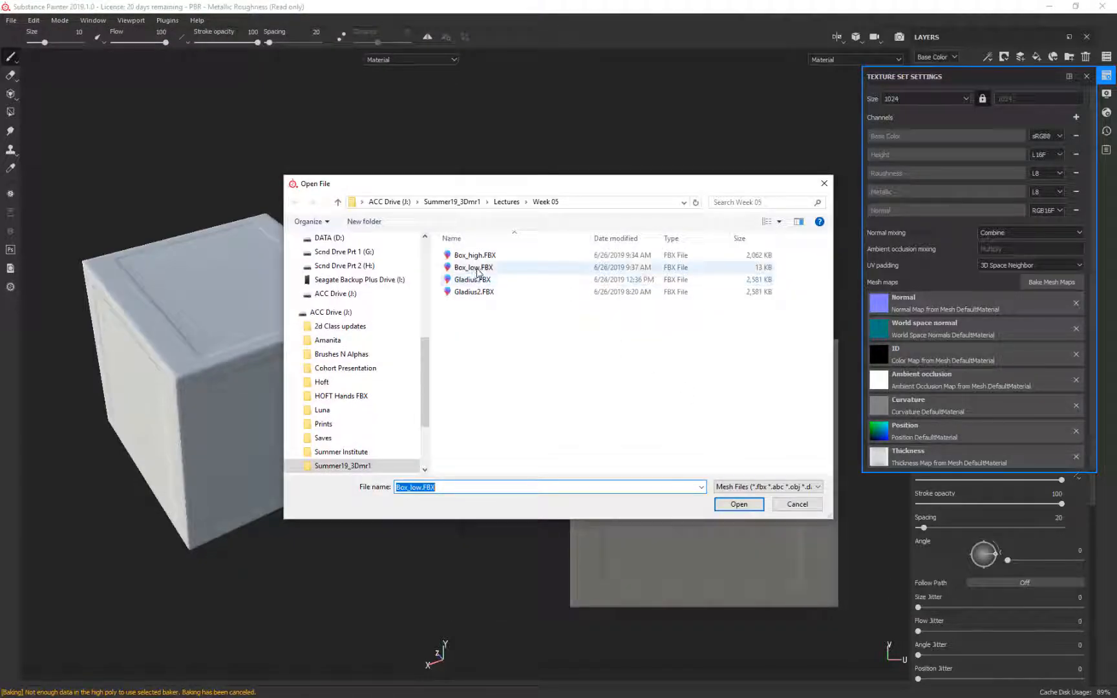
click(468, 267)
click(736, 505)
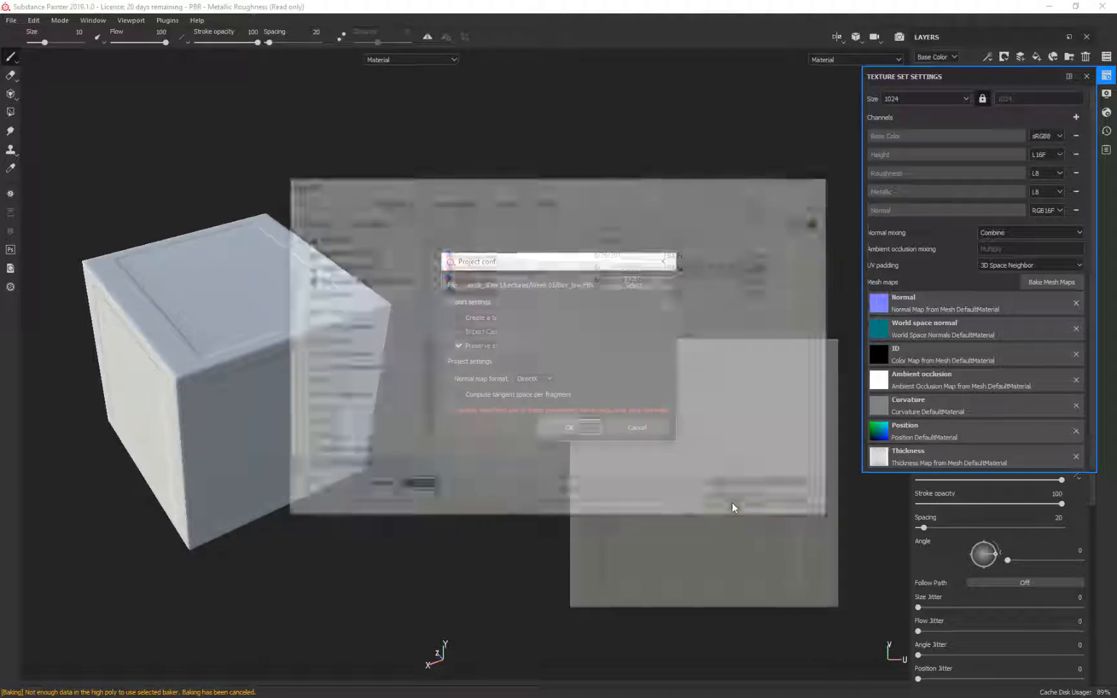
click(570, 427)
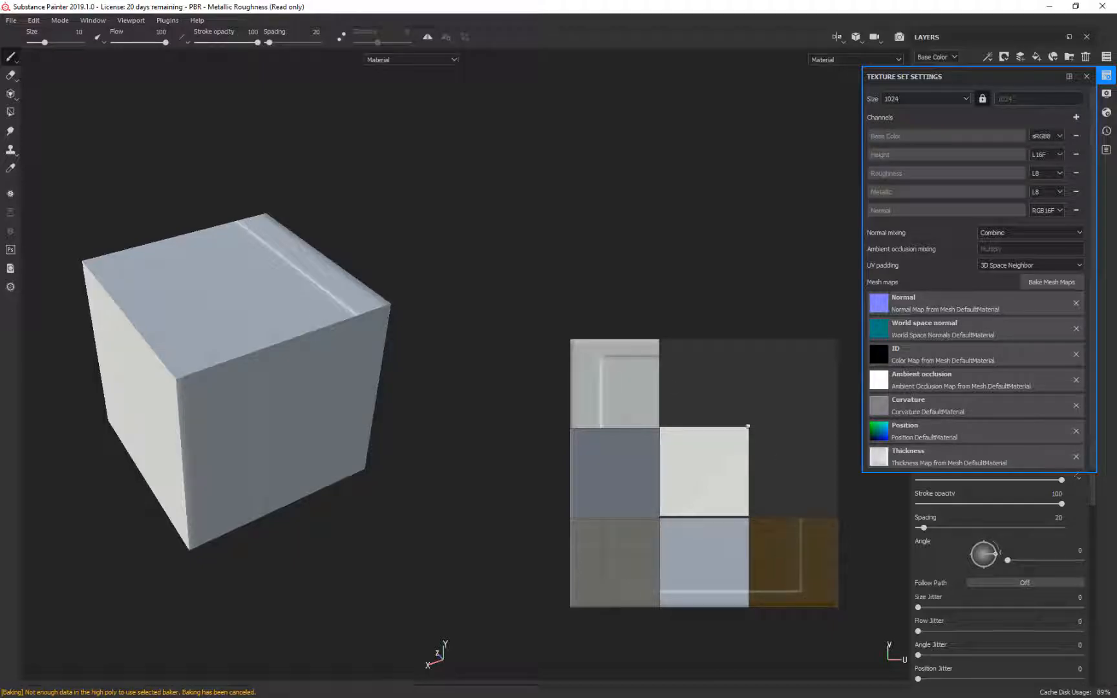
Step: Rebake the DefaultMaterial mesh maps for the reloaded low-poly box with the existing baking settings
key(super)
key(super)
alt+drag(412, 446, 434, 471)
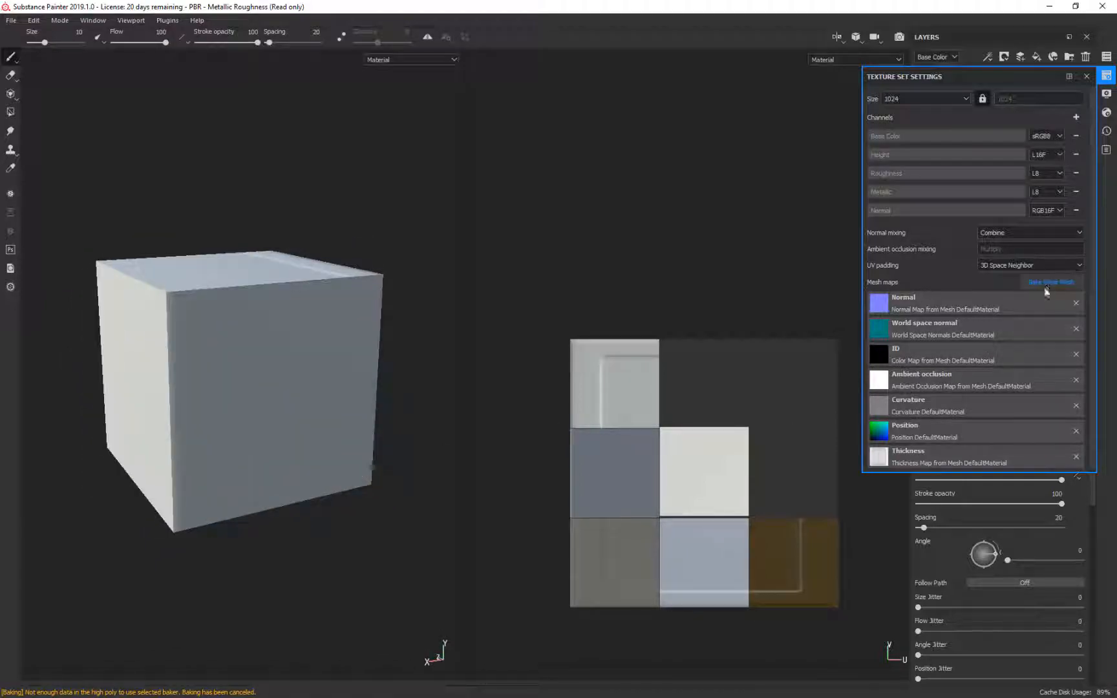
click(1050, 282)
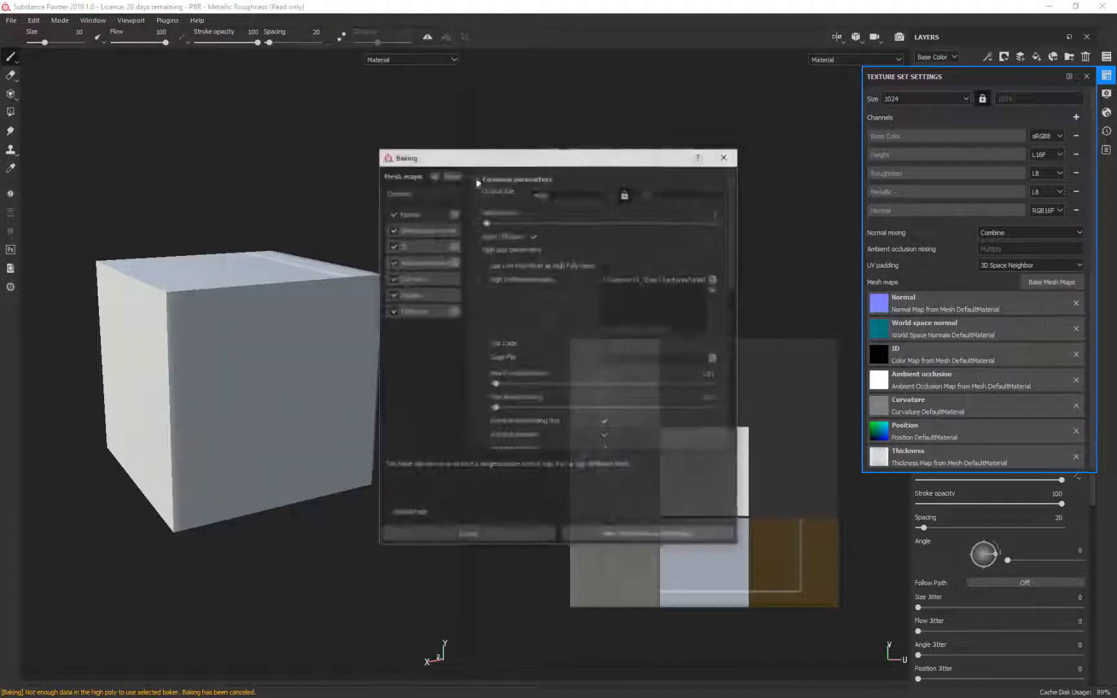
click(647, 536)
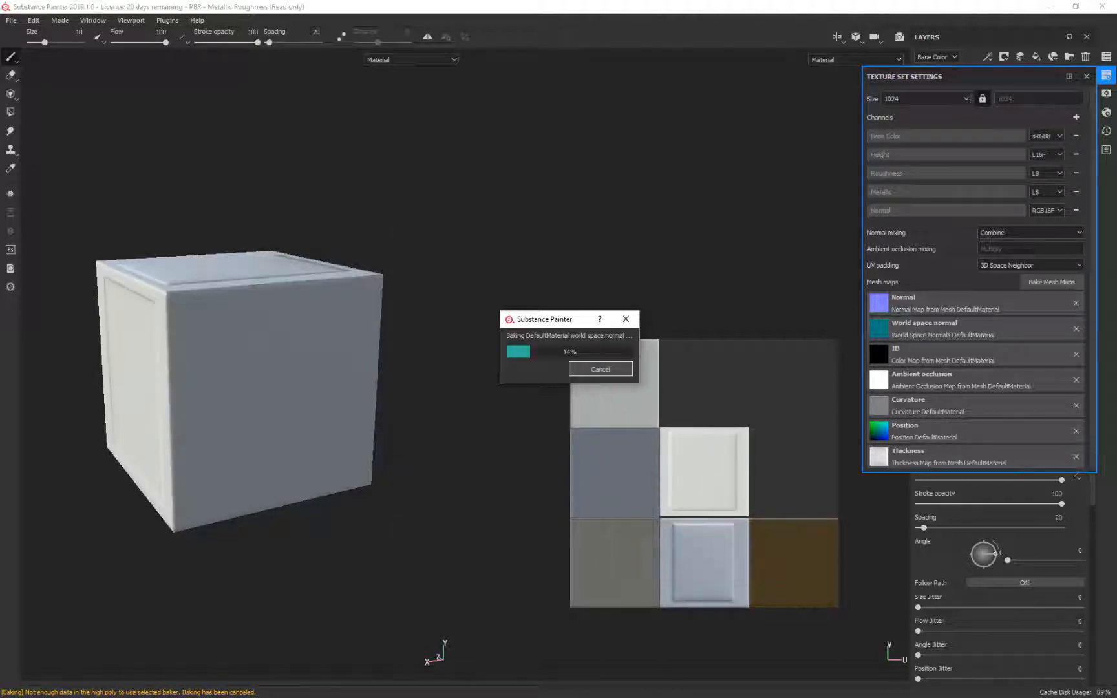
Step: Switch to the 3D-only view, close the texture set settings and examine the rebaked panels from several angles
click(837, 37)
click(880, 67)
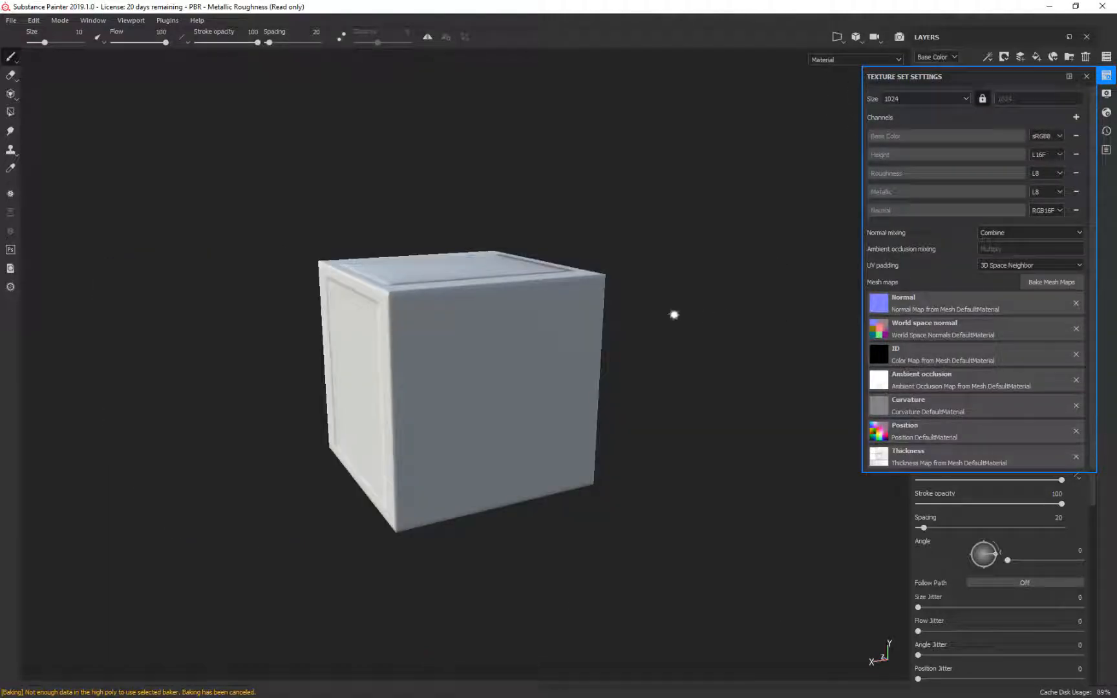
alt+drag(684, 215, 810, 315)
alt+drag(715, 309, 680, 245)
shift+right_drag(637, 245, 722, 281)
alt+drag(724, 323, 781, 264)
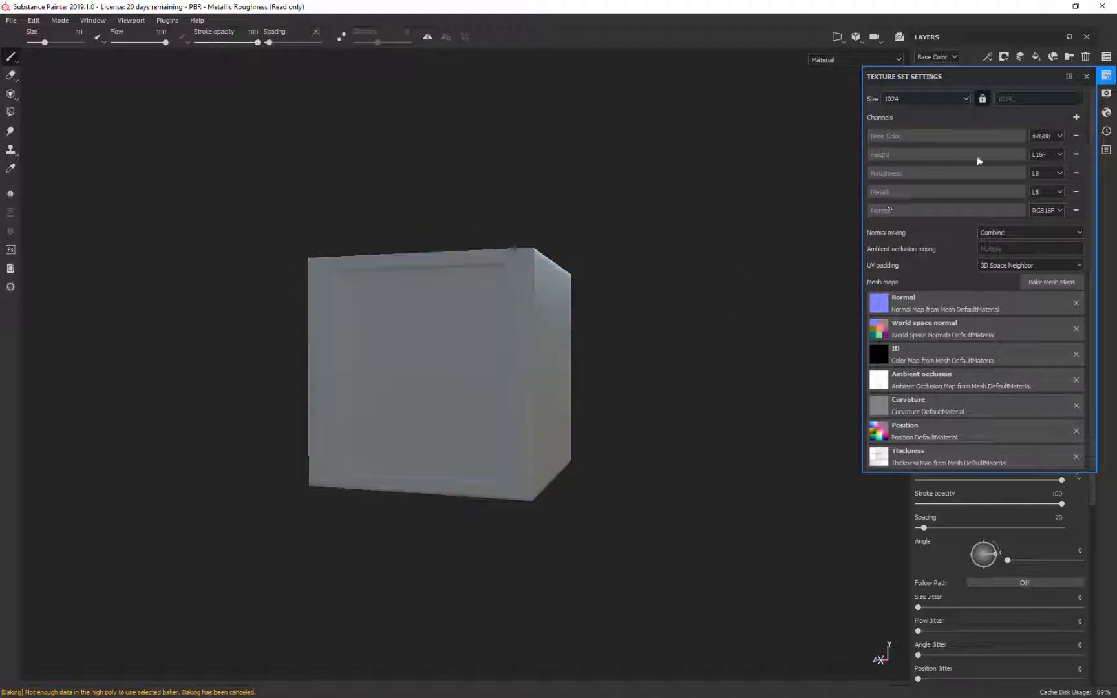
click(1106, 76)
alt+drag(643, 252, 702, 384)
alt+drag(671, 249, 665, 285)
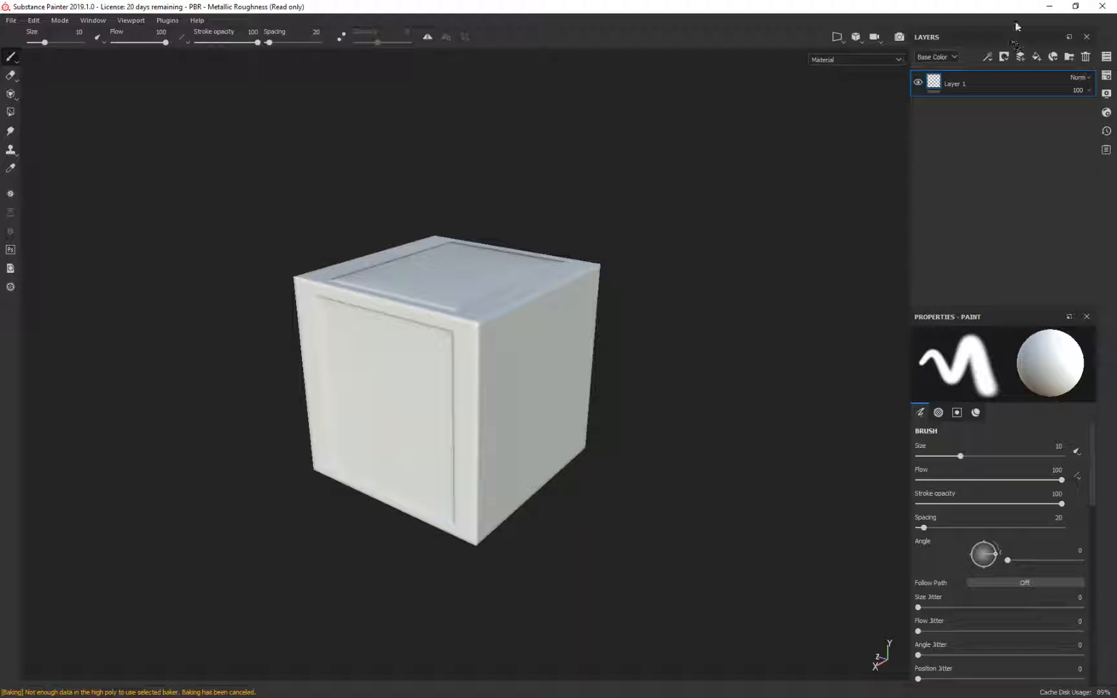
Step: Switch to 3ds Max, select the high-poly box and hide all unselected objects
key(alt+Tab)
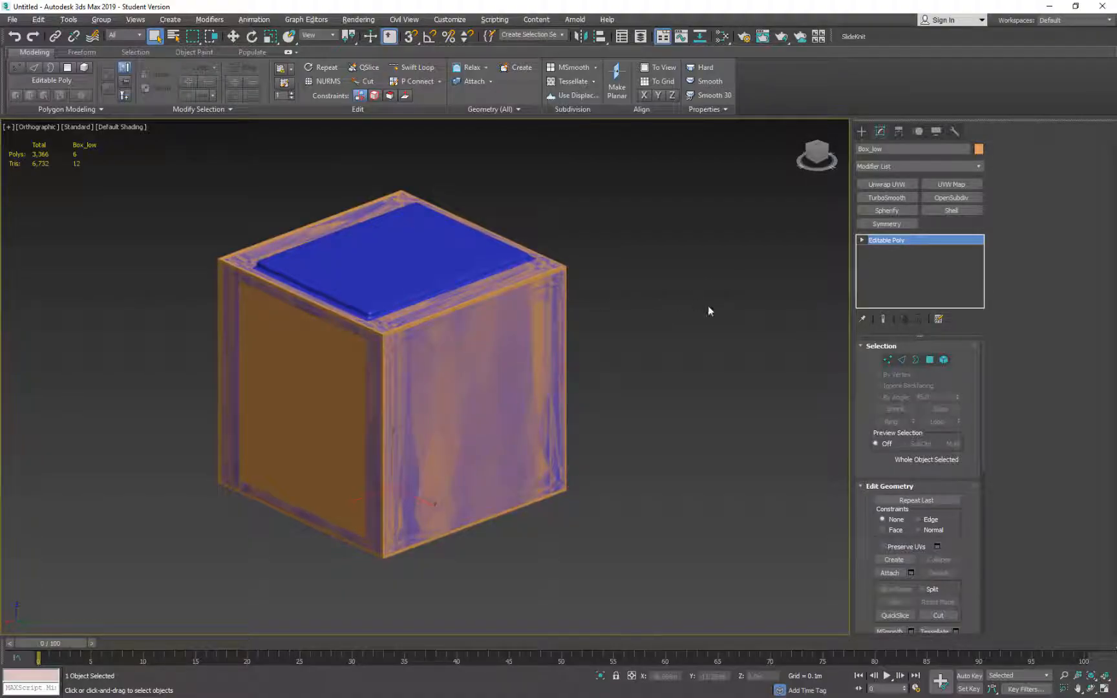
right_click(697, 328)
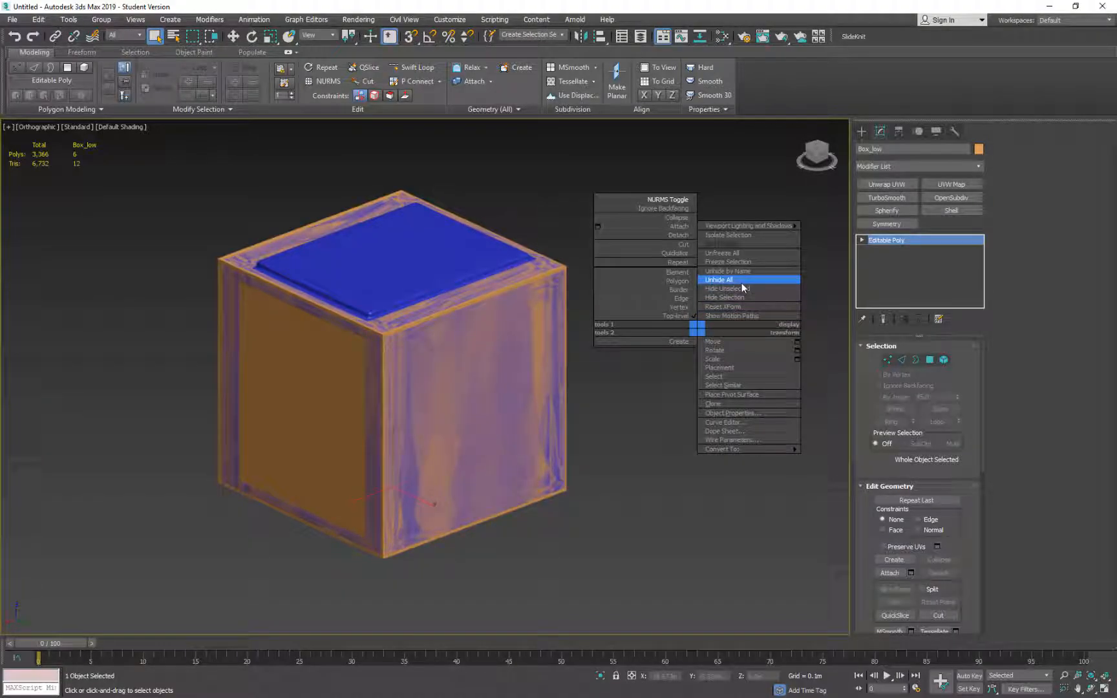
click(567, 266)
click(499, 261)
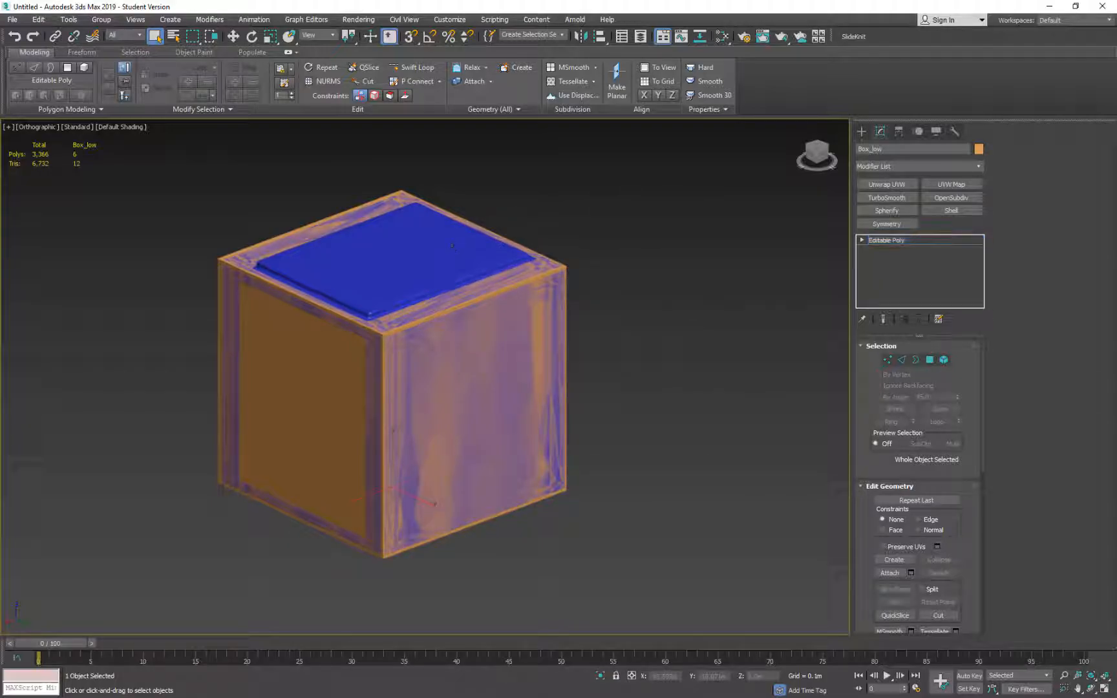
right_click(684, 265)
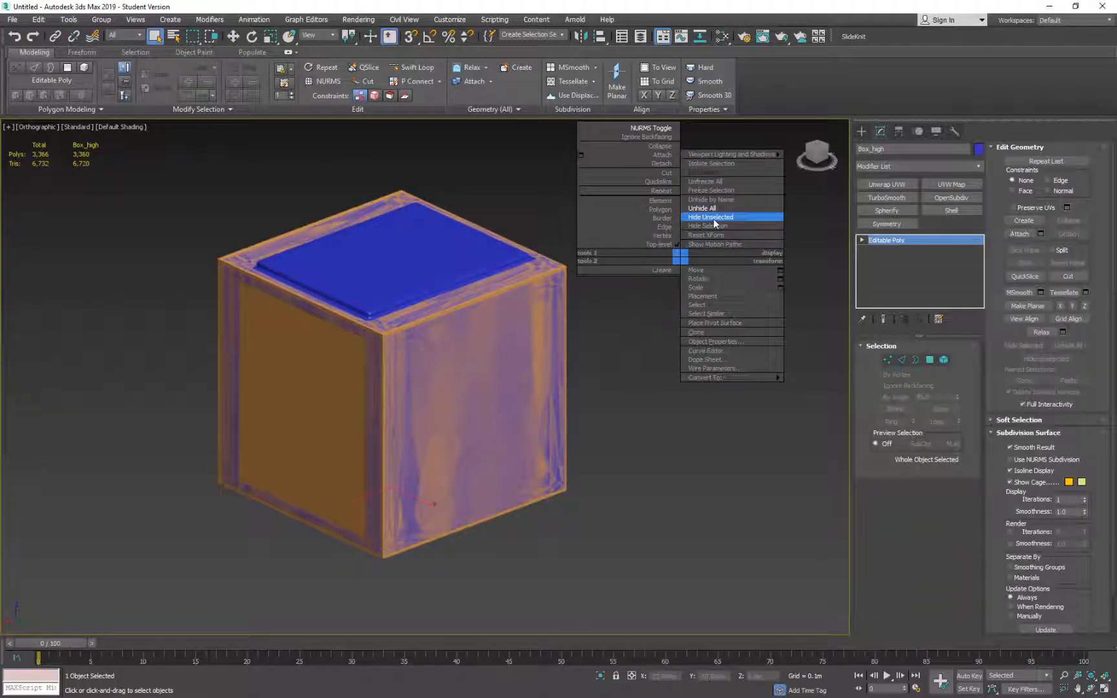
click(713, 218)
Step: Display edged faces on the high-poly box and examine its topology from several angles
middle_drag(594, 264, 604, 259)
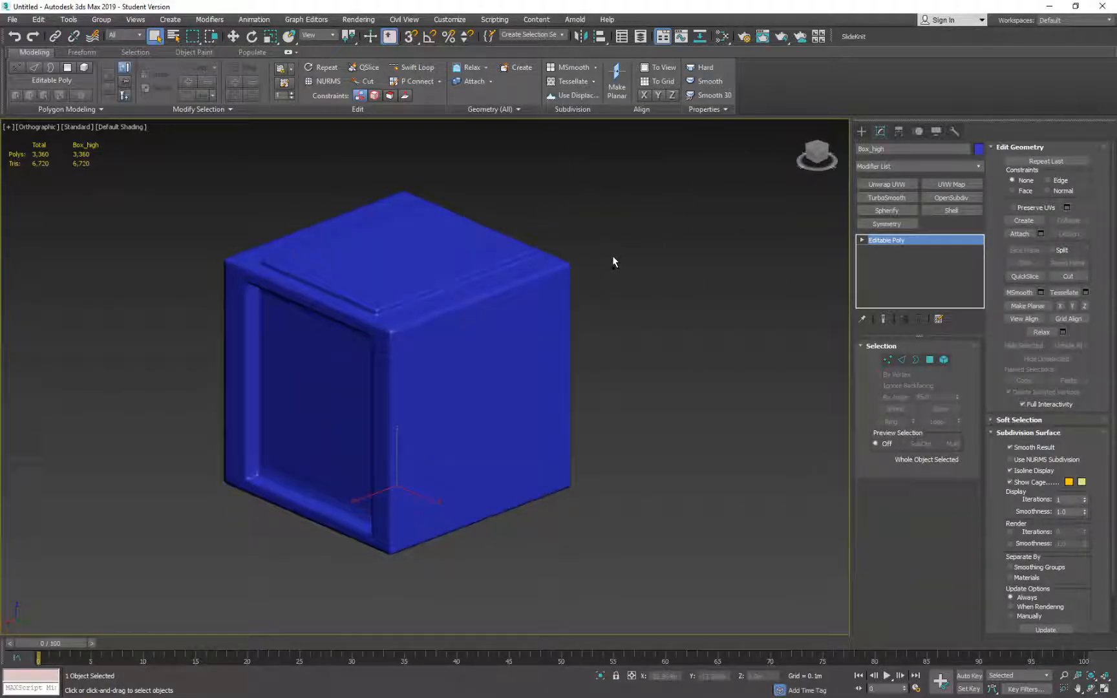
key(F4)
alt+middle_drag(603, 317, 559, 286)
alt+middle_drag(670, 301, 537, 276)
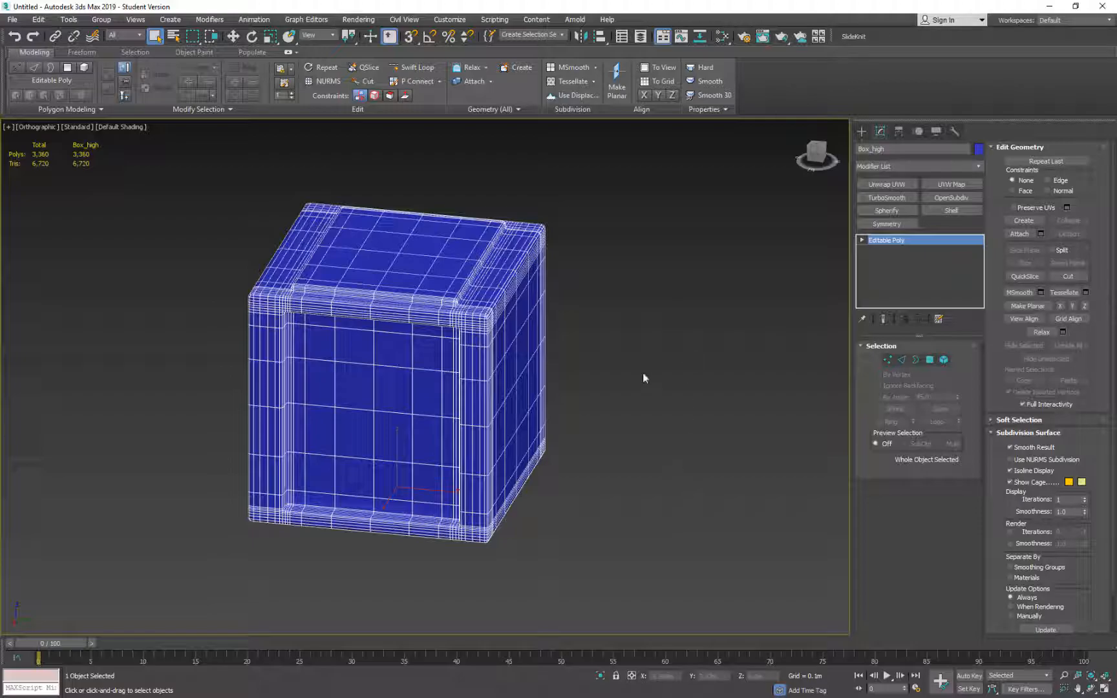
mouse_move(720, 302)
alt+middle_down()
mouse_move(700, 326)
mouse_move(706, 312)
alt+middle_up()
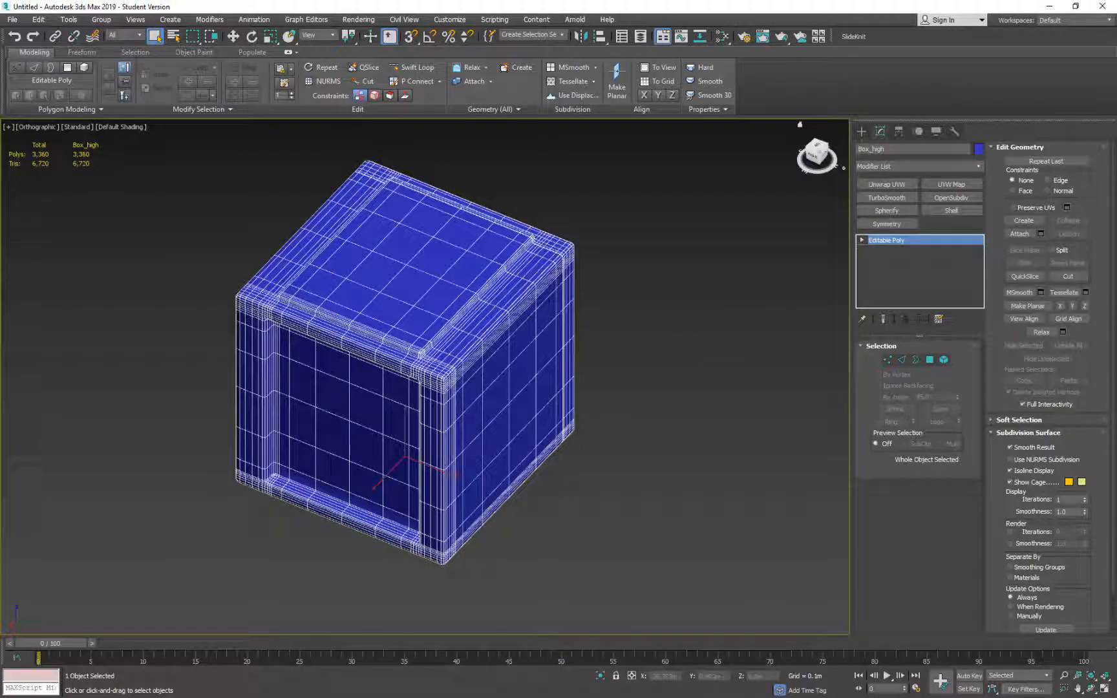